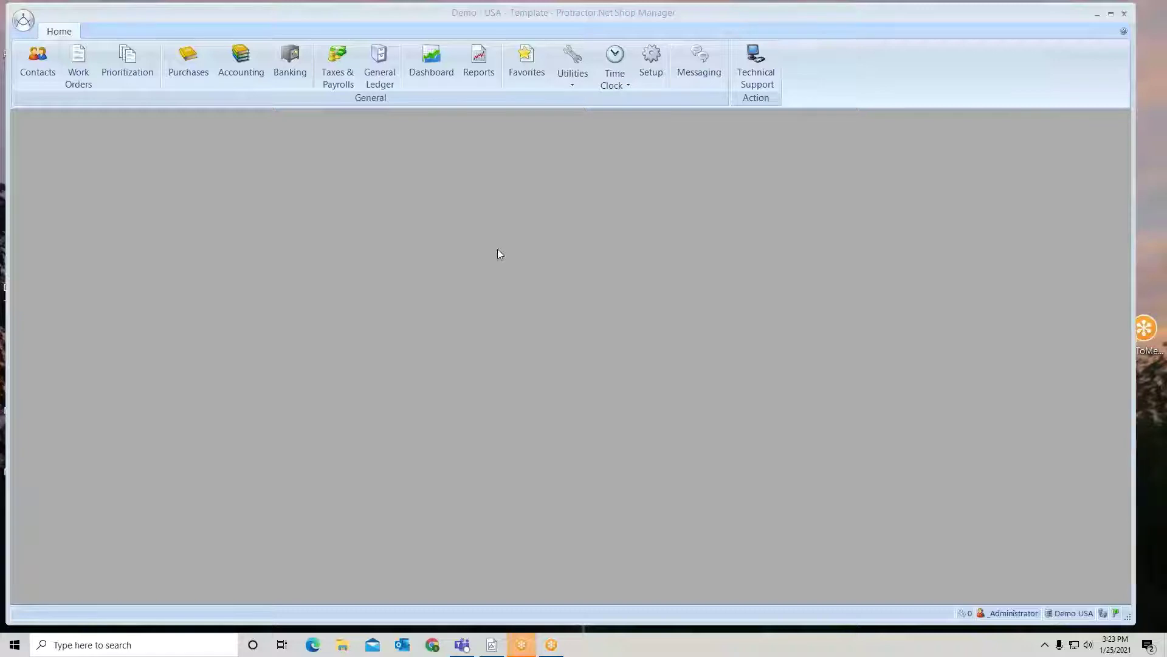
# Open the Prioritization board and cycle through its Overview, Technicians and Resources views
pyautogui.click(127, 63)
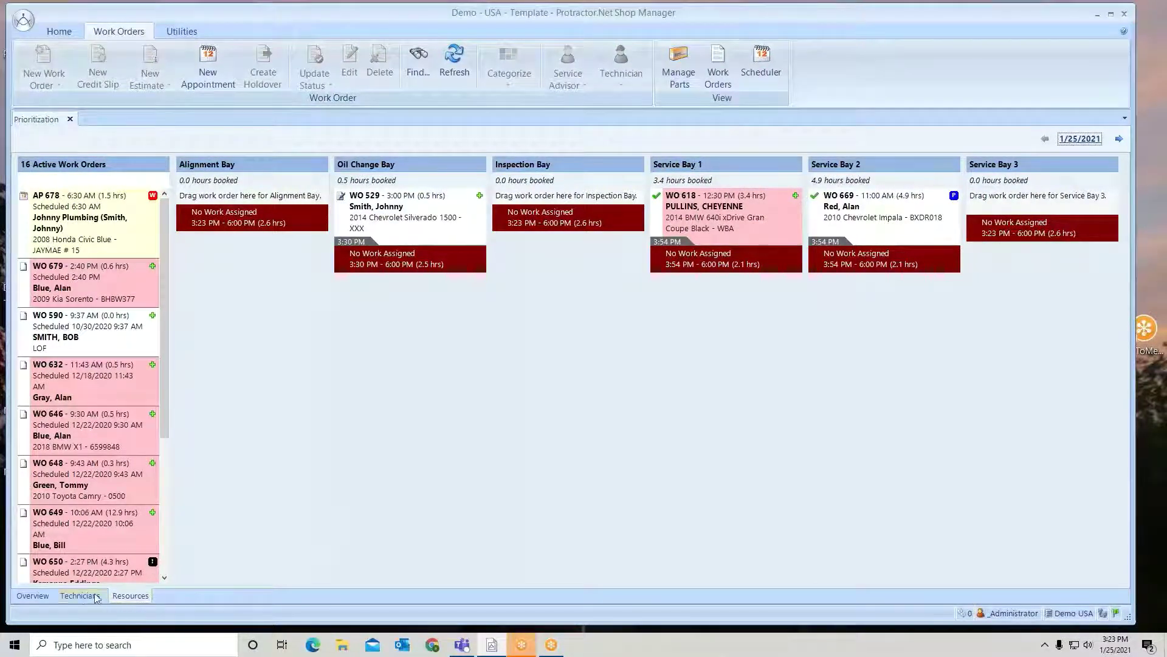
pyautogui.click(18, 597)
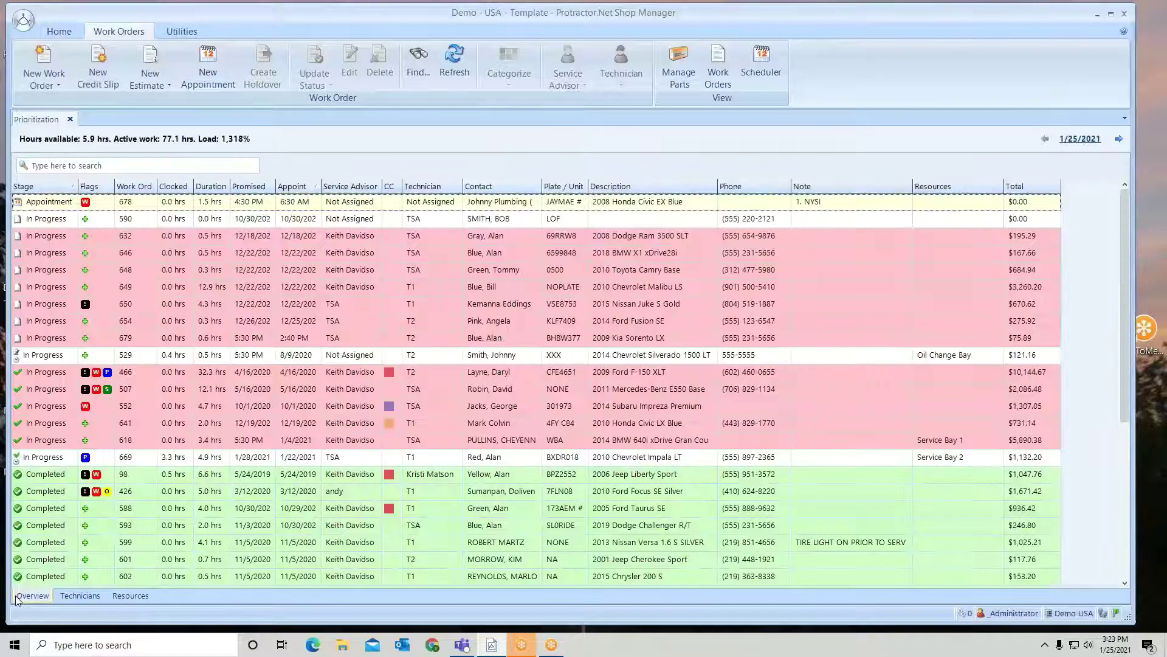
pyautogui.click(77, 597)
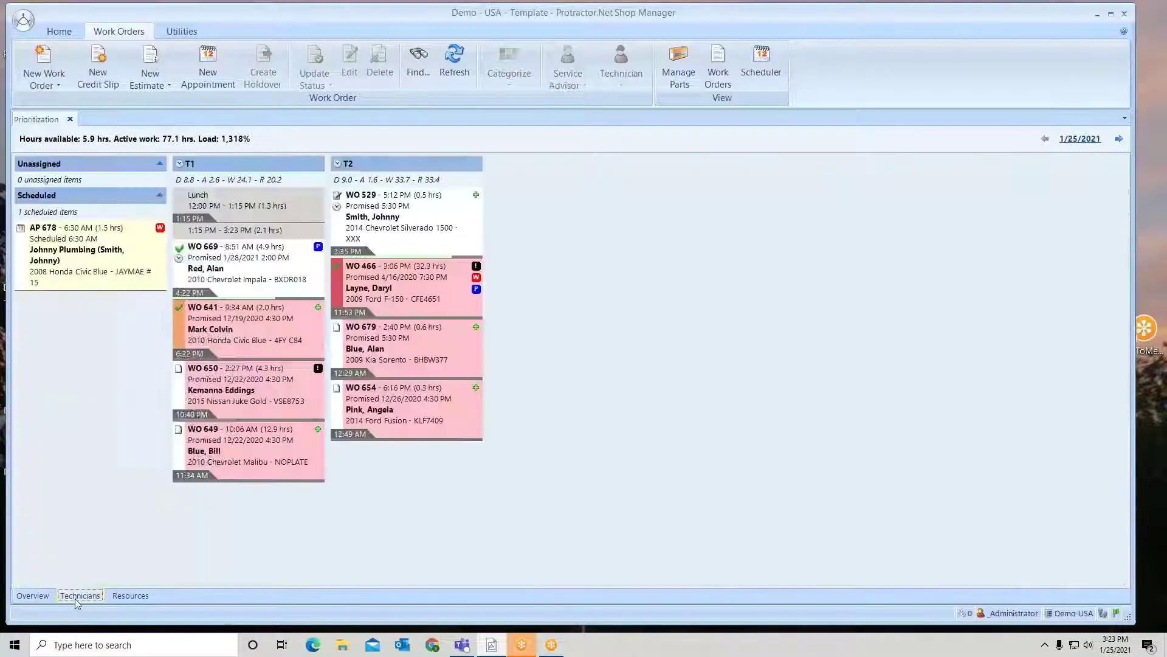
pyautogui.click(132, 597)
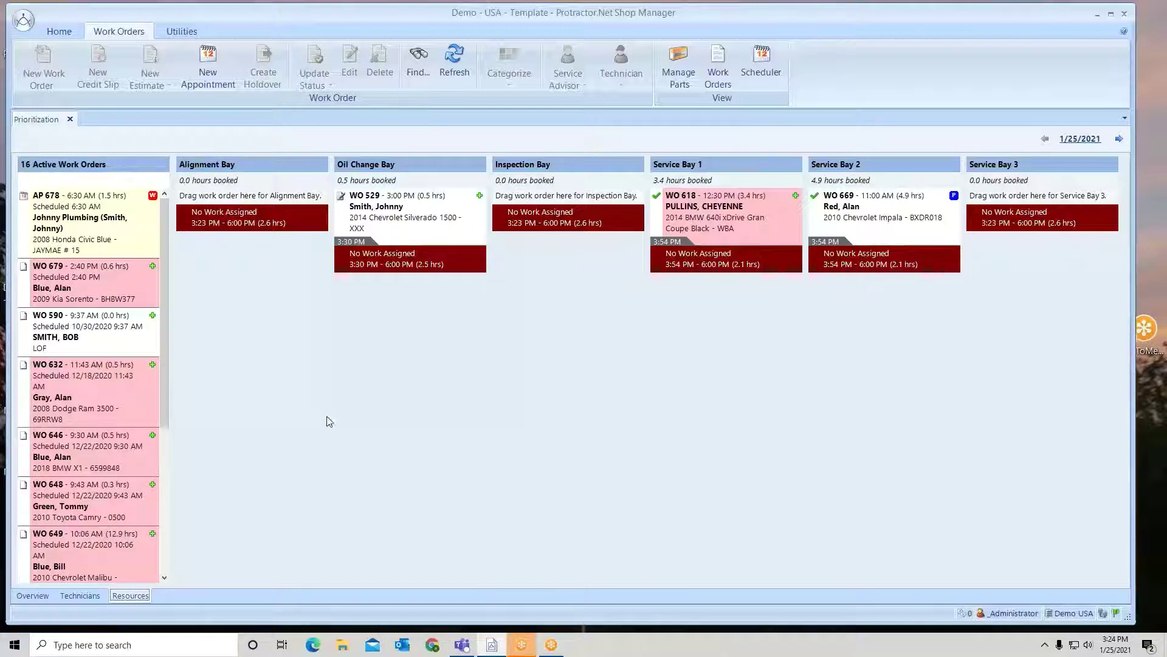
pyautogui.click(59, 32)
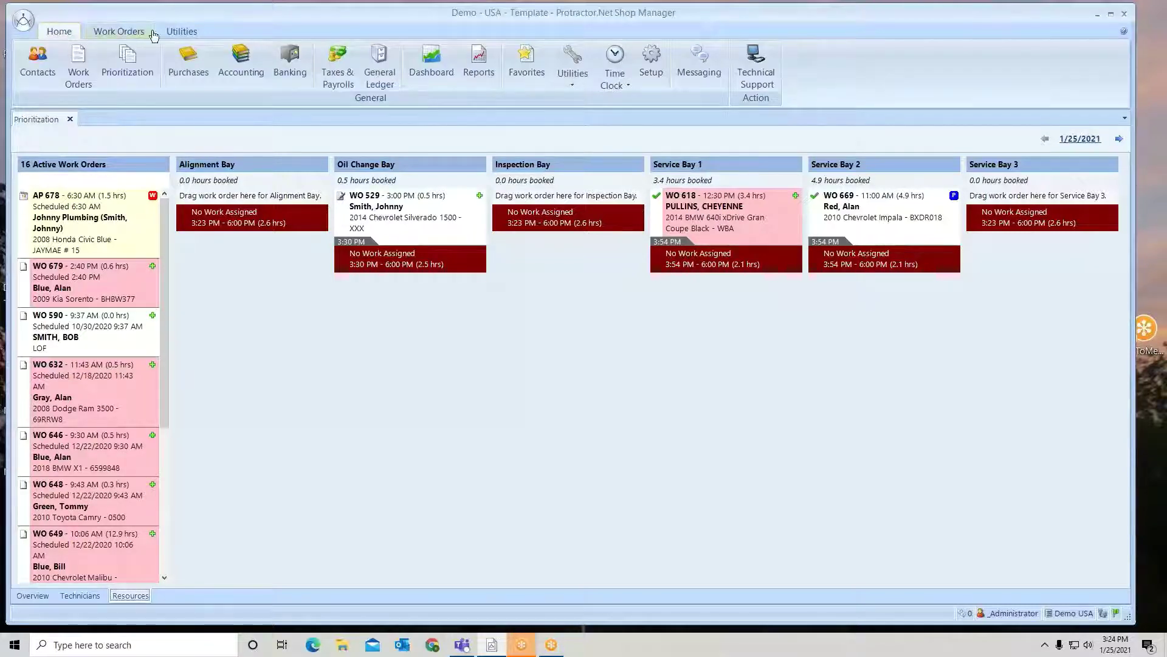
pyautogui.click(651, 52)
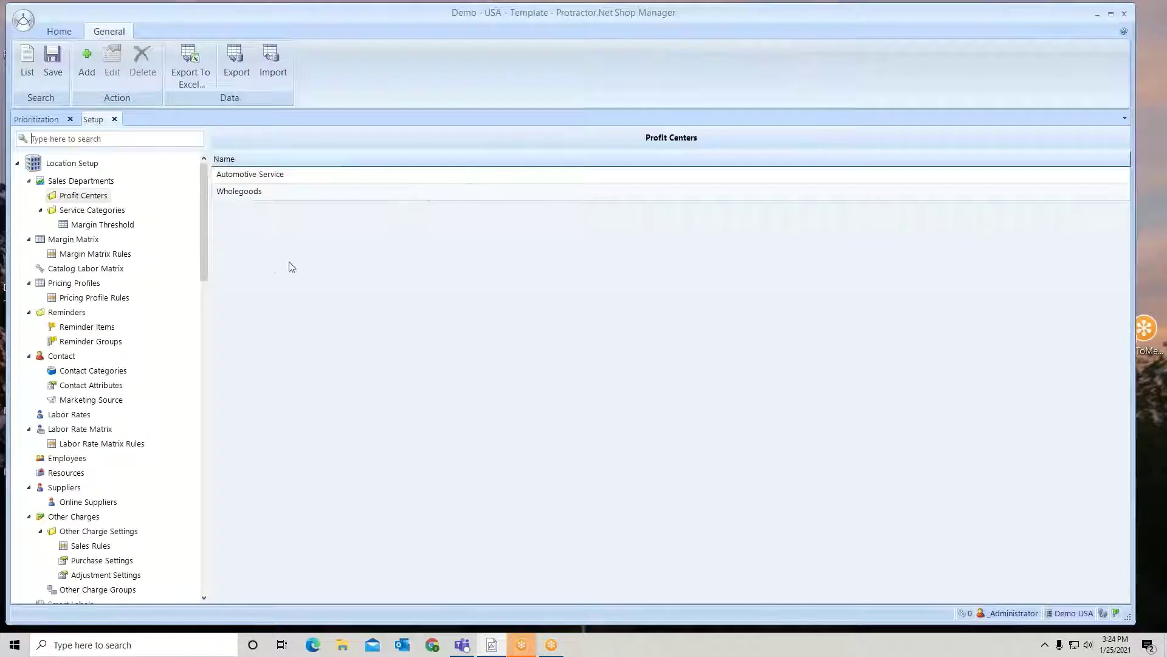
pyautogui.moveTo(205, 222); pyautogui.dragTo(203, 268)
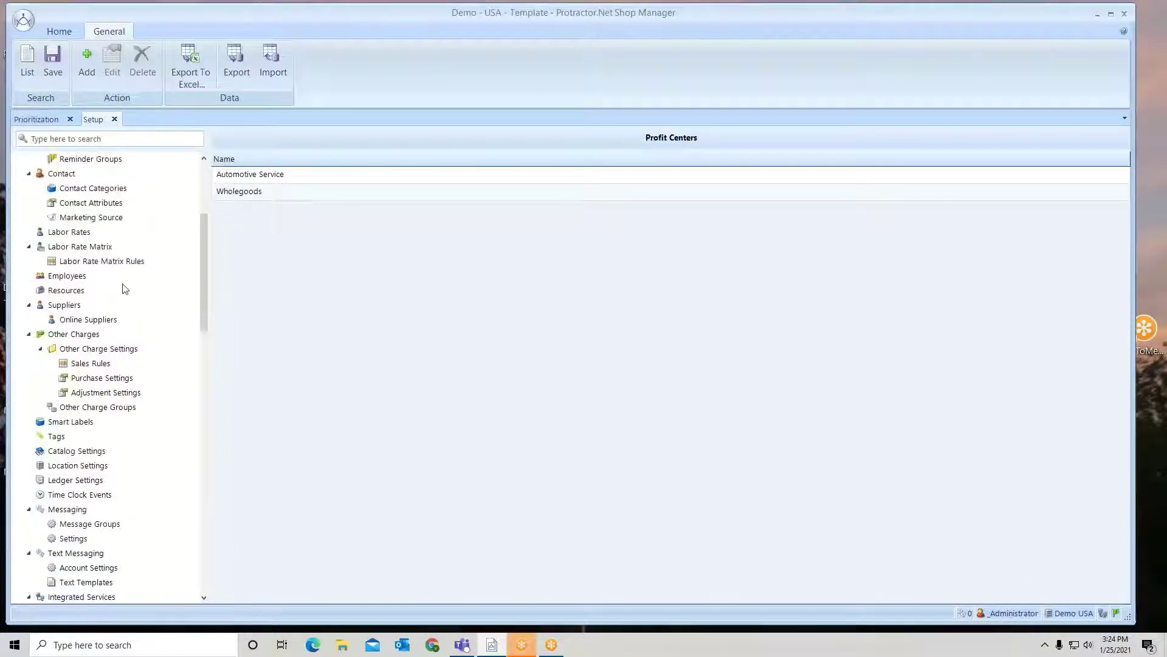
pyautogui.click(70, 293)
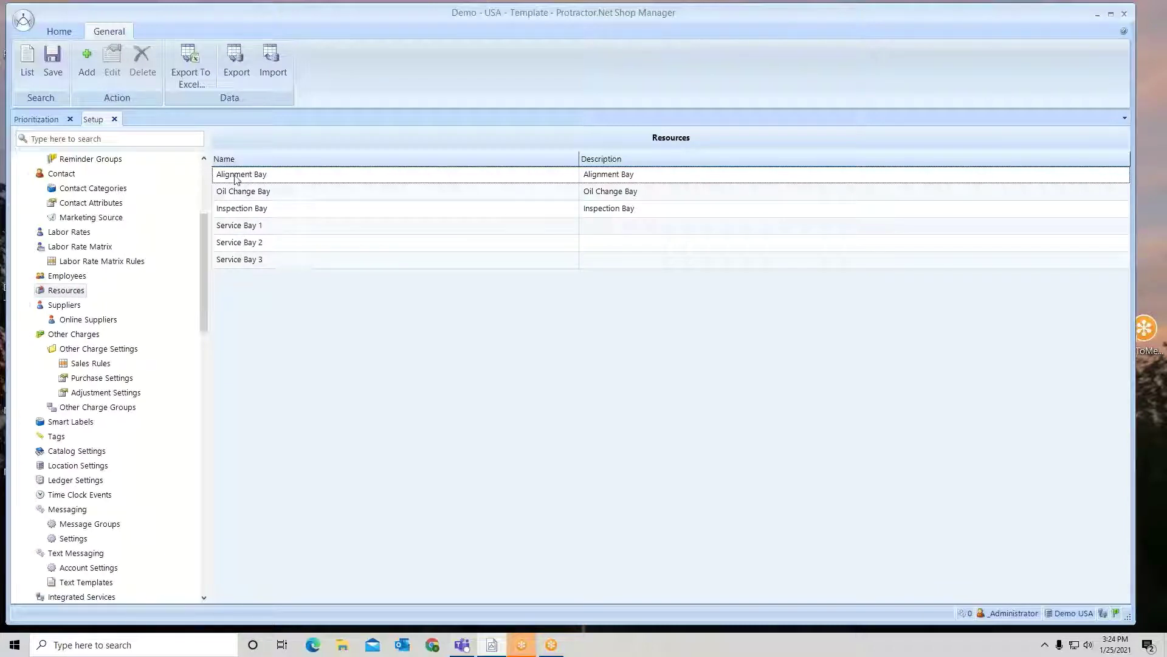
pyautogui.click(87, 72)
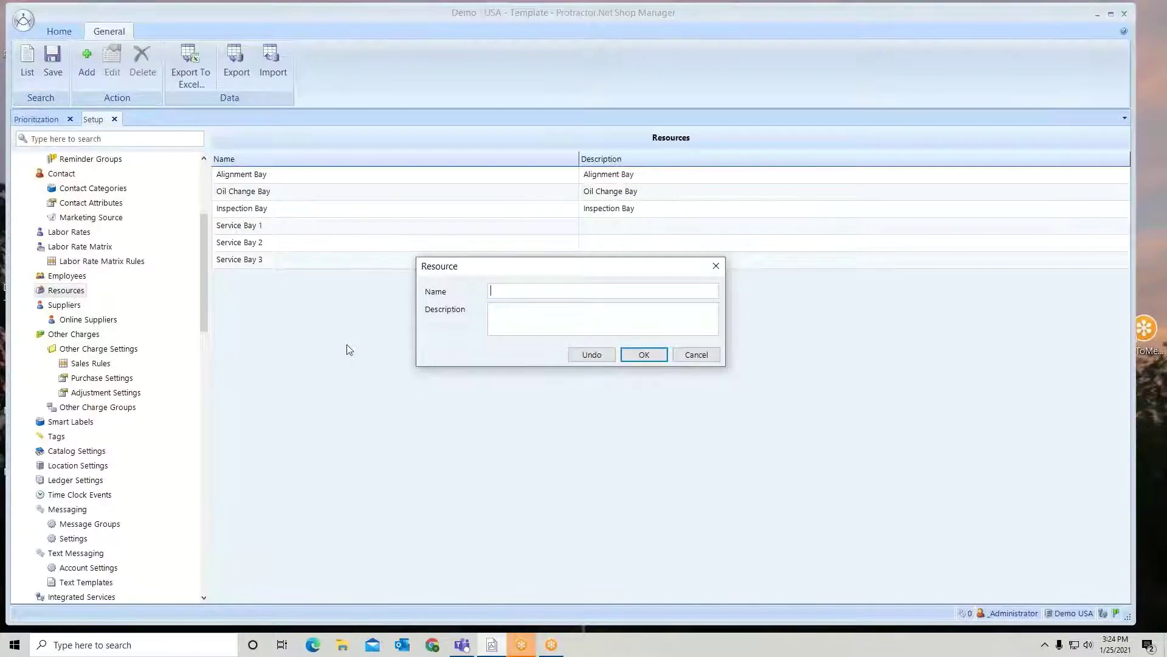
pyautogui.click(715, 356)
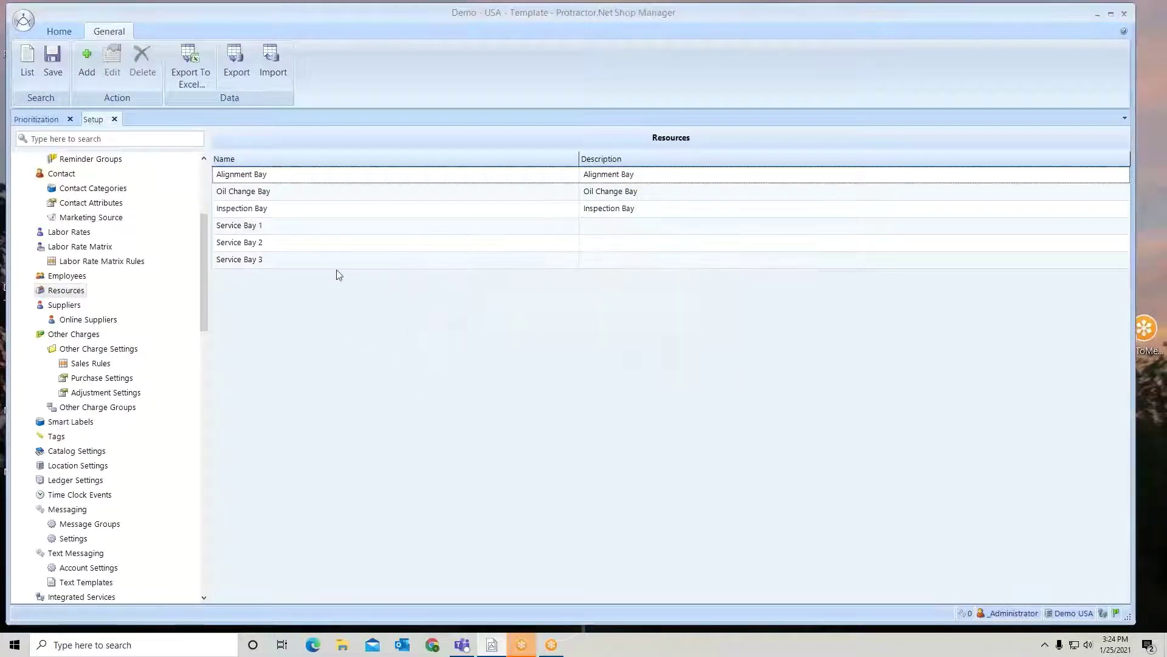
pyautogui.click(295, 261)
pyautogui.moveTo(295, 262)
pyautogui.mouseDown()
pyautogui.moveTo(289, 227)
pyautogui.moveTo(303, 275)
pyautogui.mouseUp()
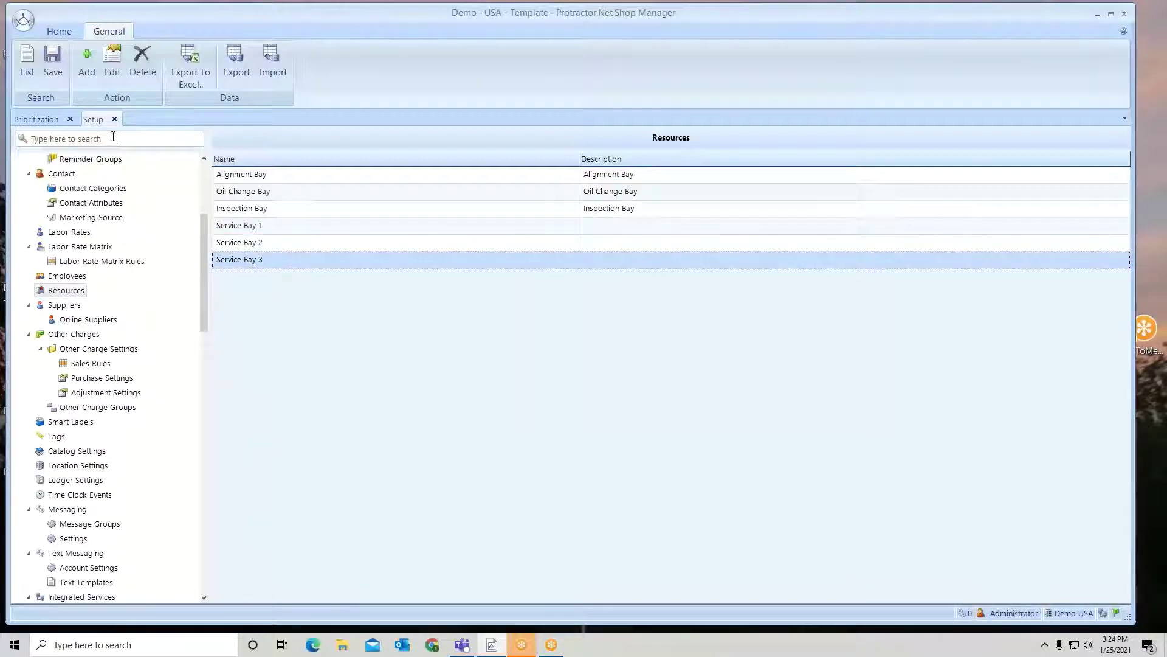
pyautogui.click(53, 64)
pyautogui.click(672, 371)
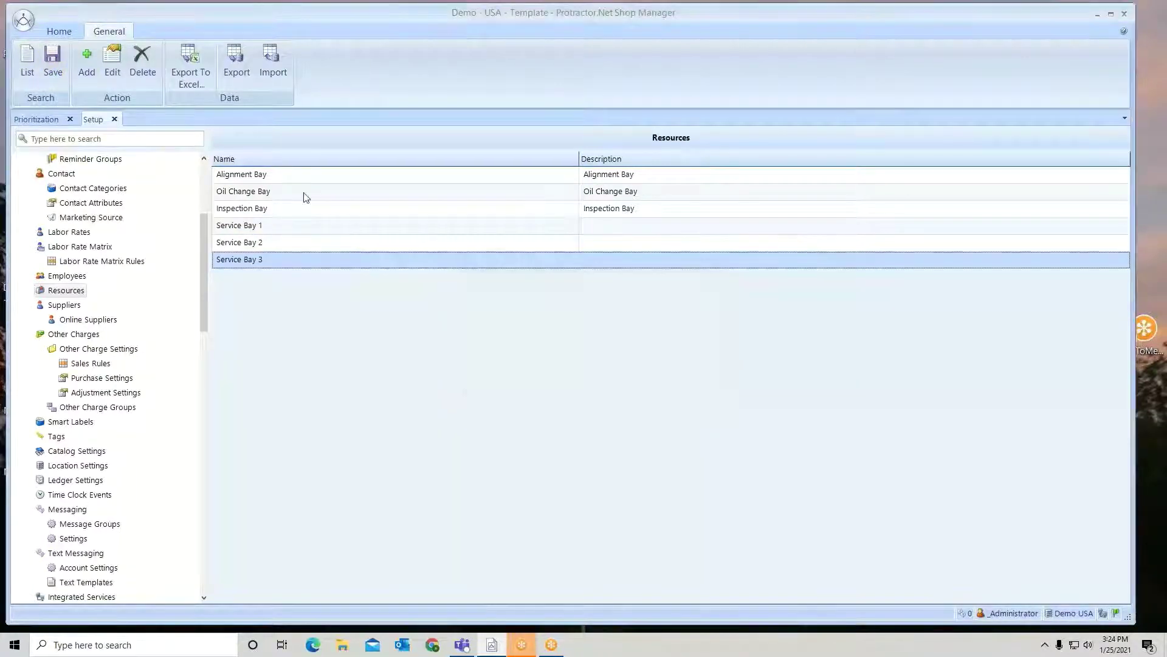
# Back on the board, drag work order 679 onto the Inspection Bay
pyautogui.click(115, 119)
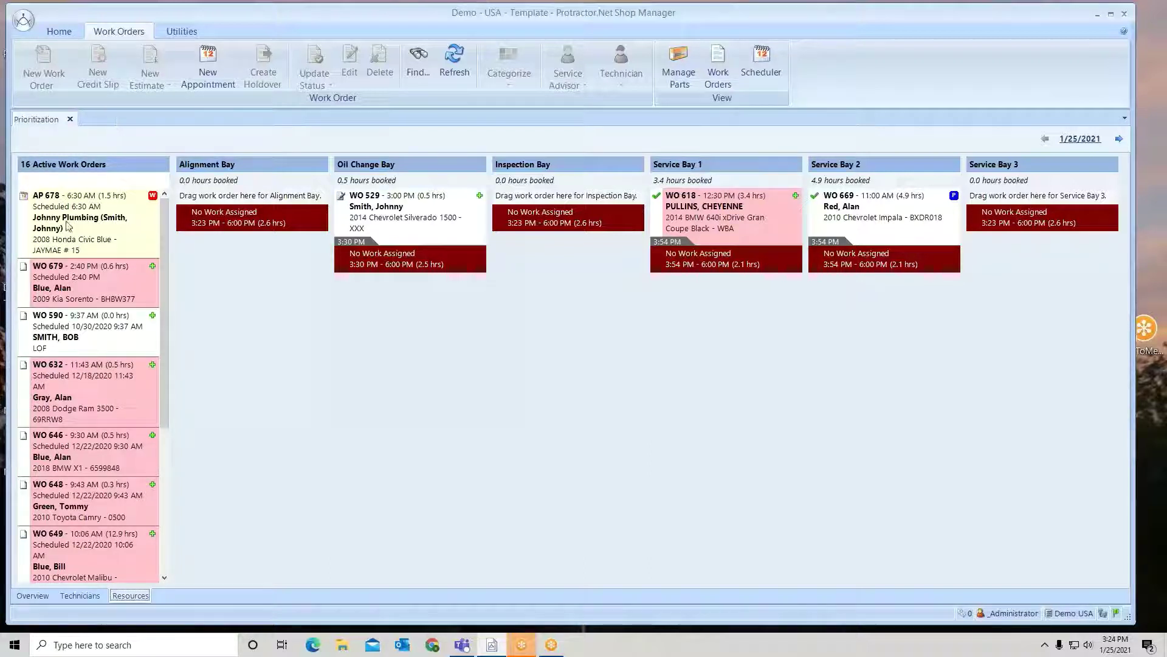
pyautogui.click(83, 283)
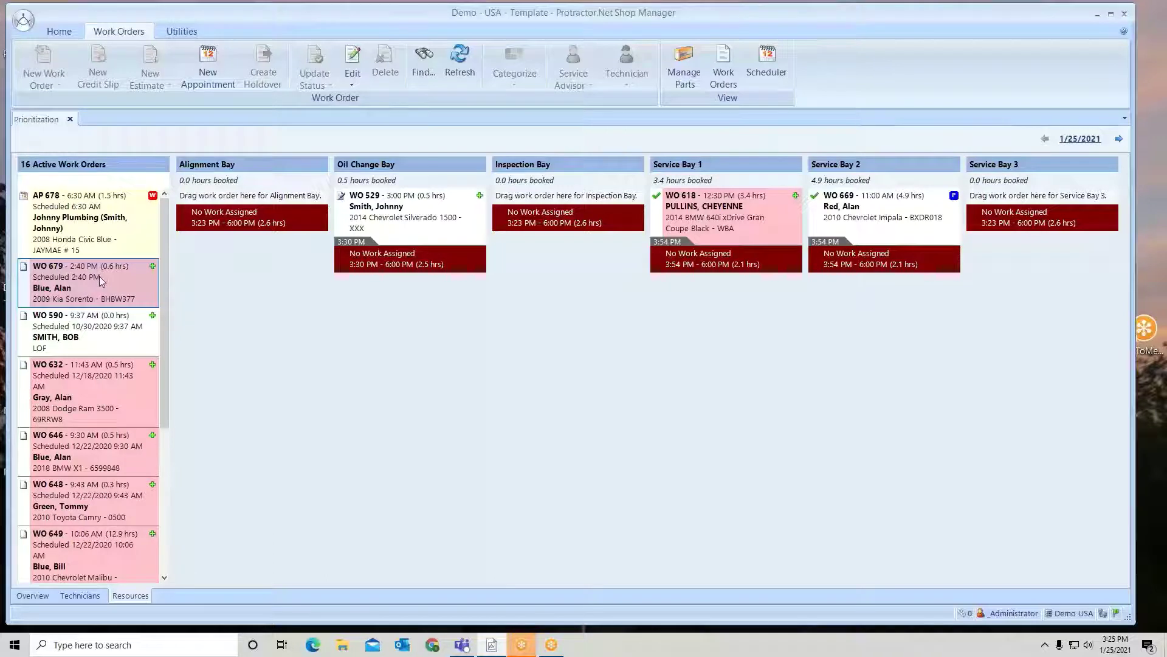
pyautogui.moveTo(100, 276); pyautogui.dragTo(524, 201)
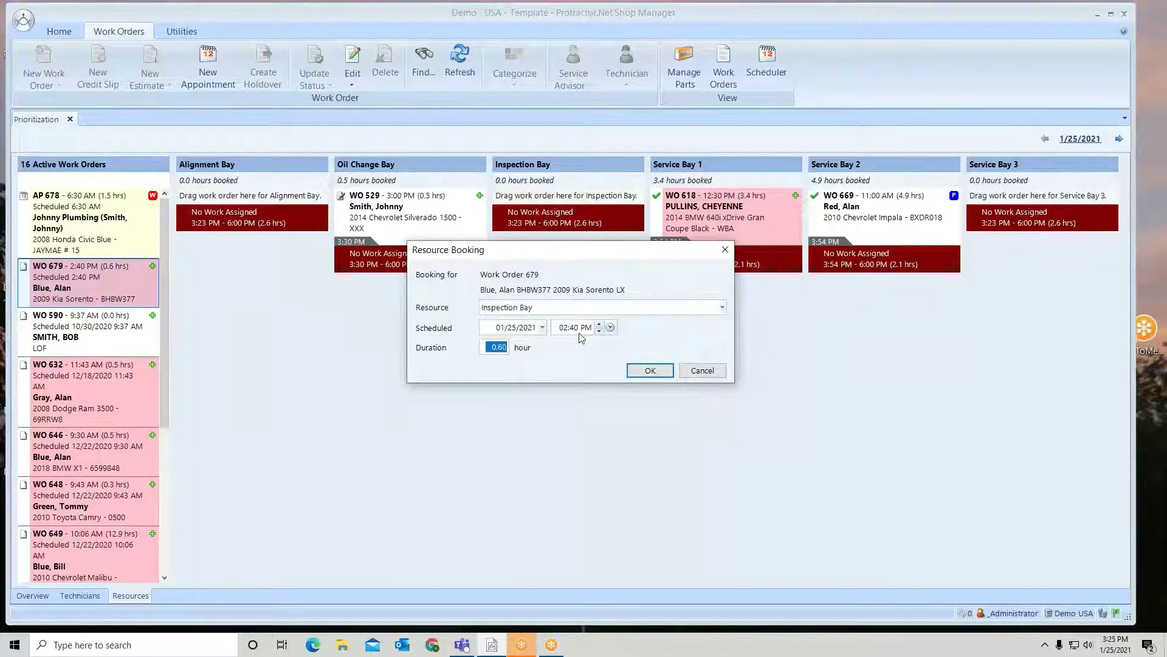
# Set the booking time to 3:30 PM, keep Inspection Bay as resource, and confirm
pyautogui.click(610, 329)
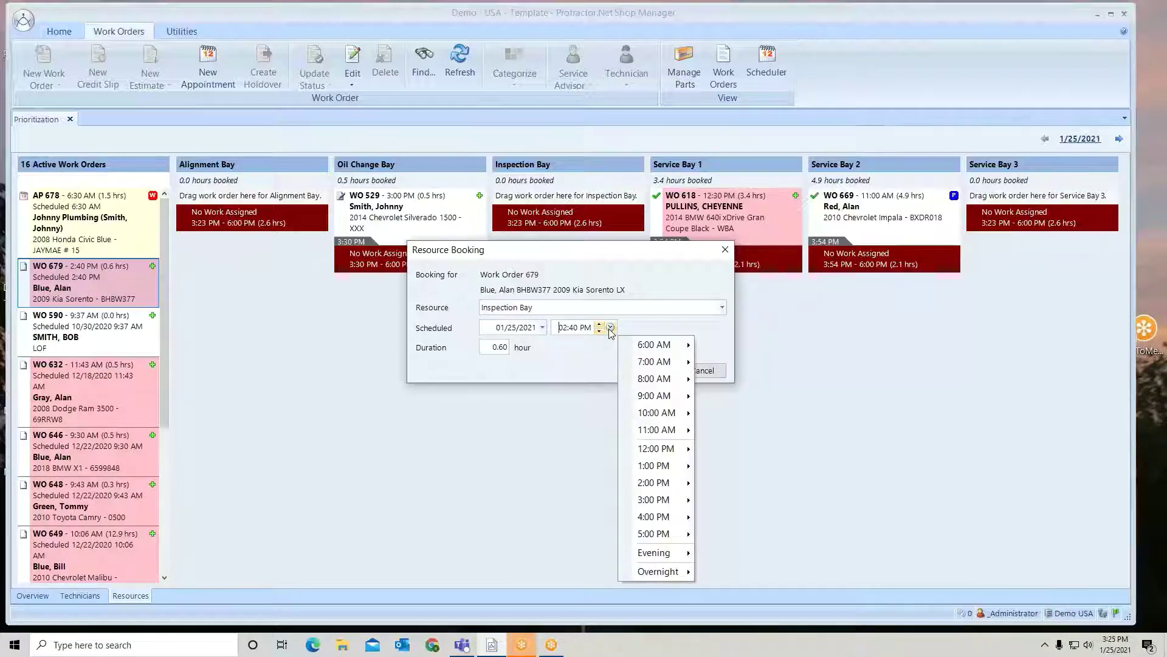
pyautogui.moveTo(633, 505)
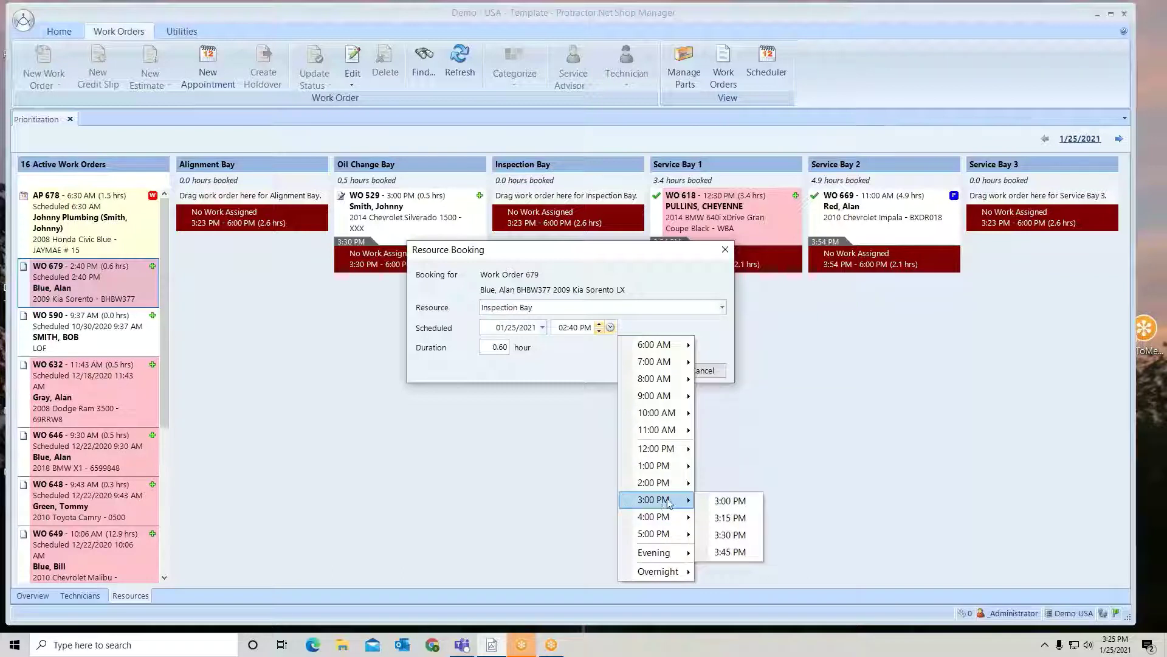
pyautogui.click(722, 534)
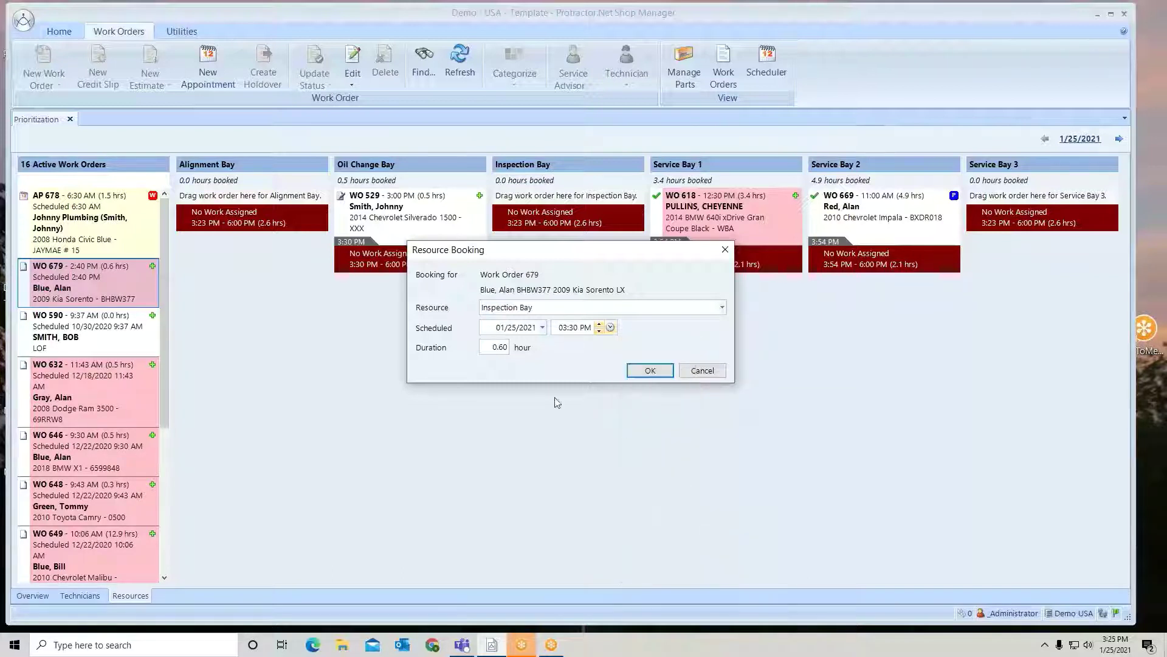
pyautogui.click(492, 348)
pyautogui.click(722, 307)
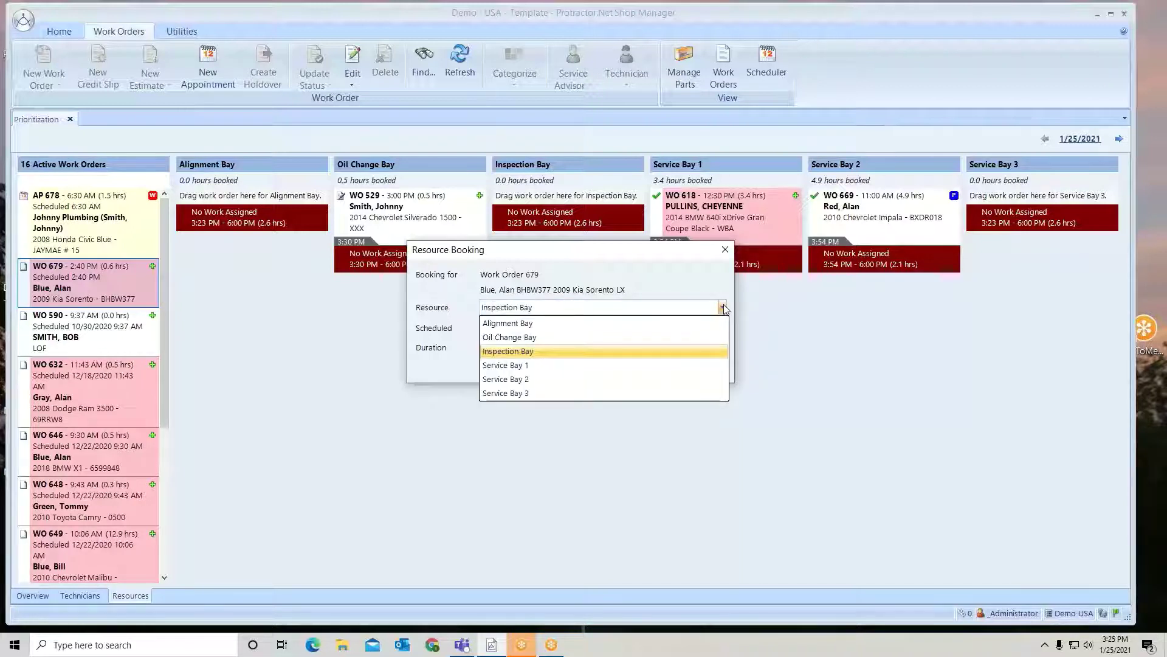
pyautogui.click(722, 307)
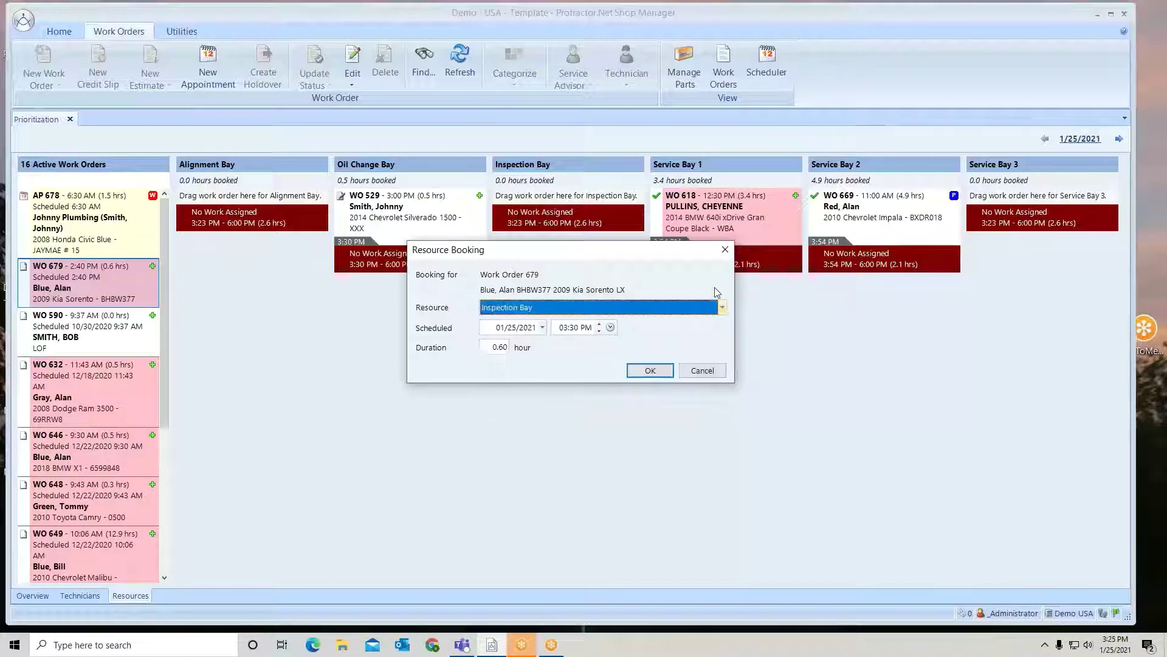
pyautogui.click(649, 372)
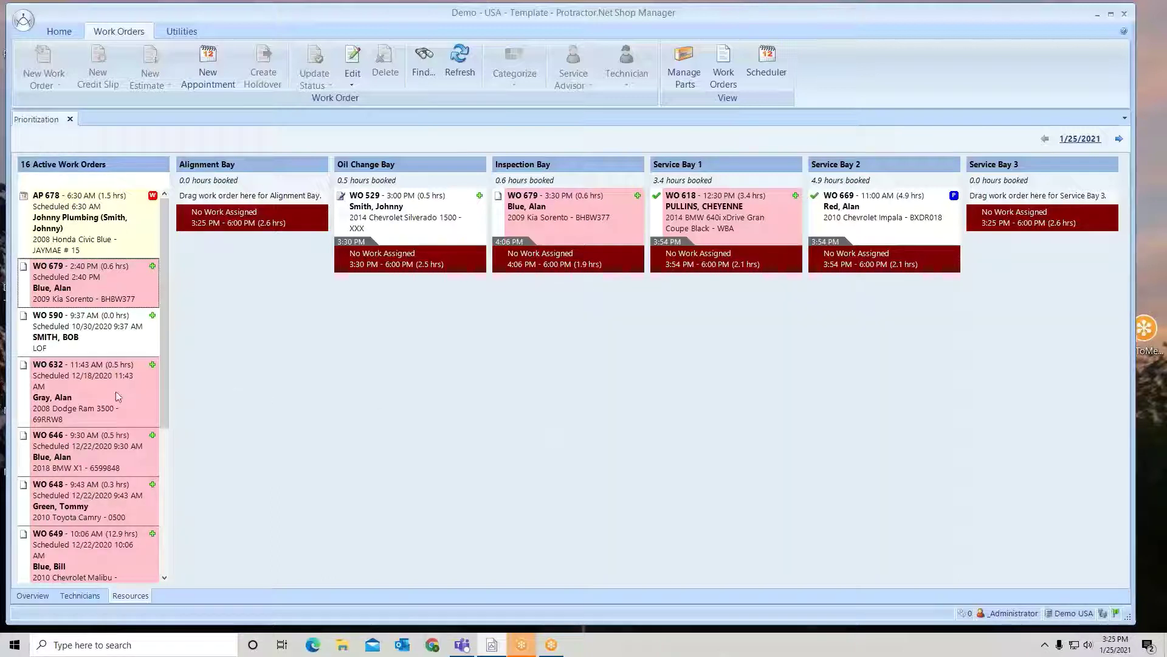
pyautogui.click(63, 399)
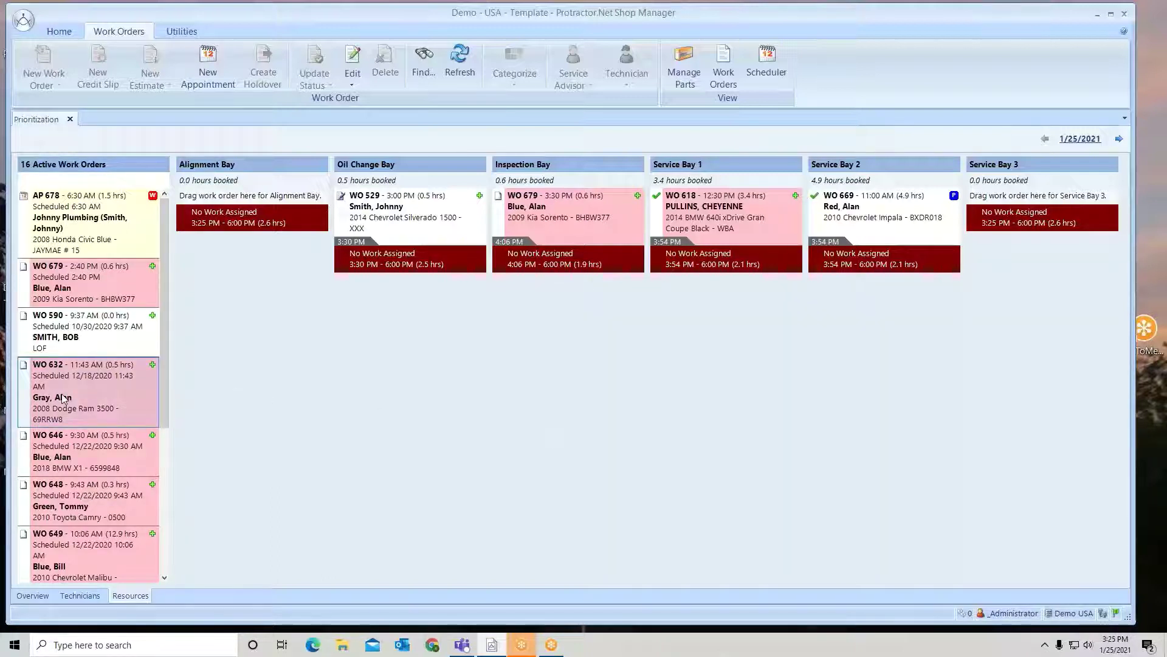
pyautogui.rightClick(63, 399)
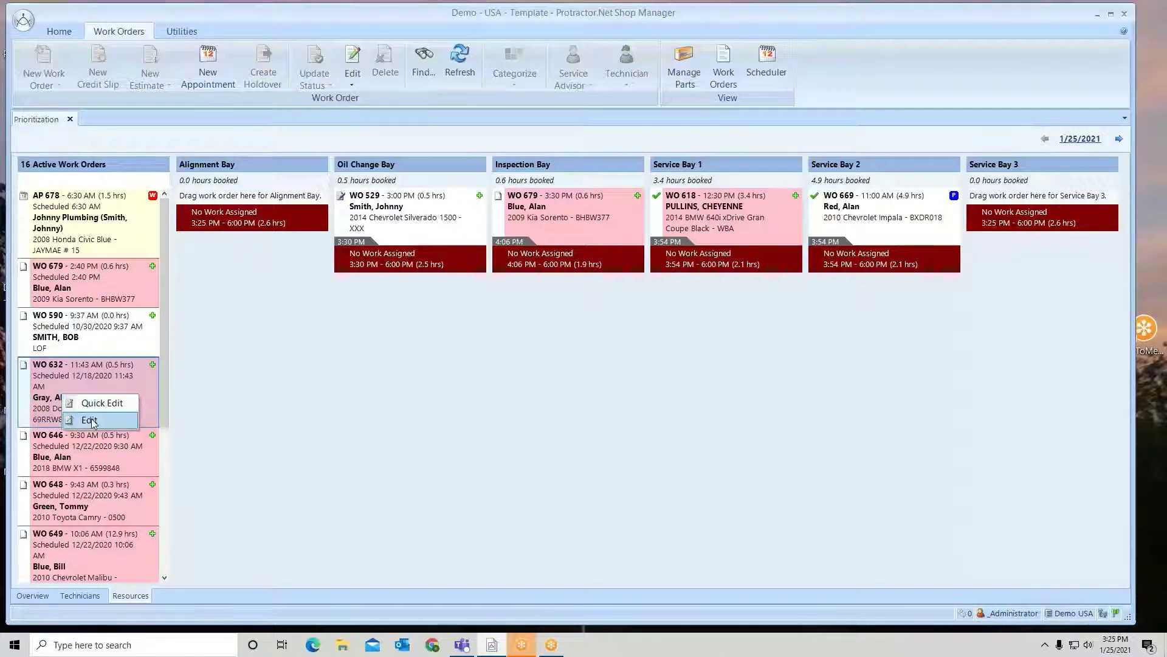
pyautogui.click(98, 403)
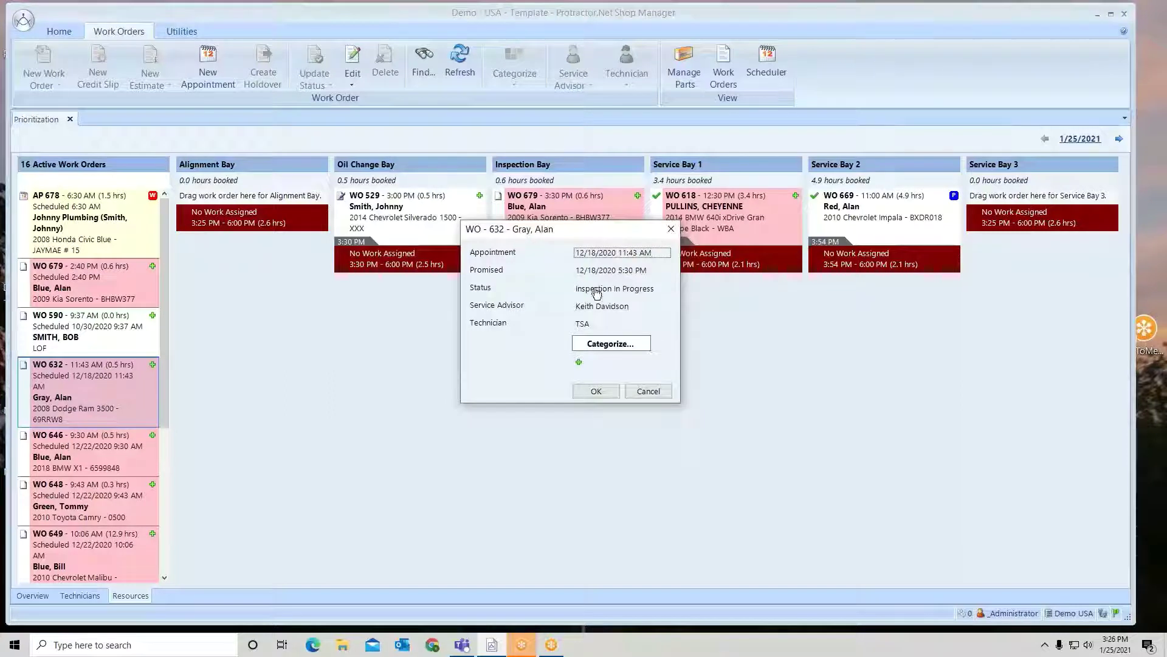
pyautogui.click(648, 391)
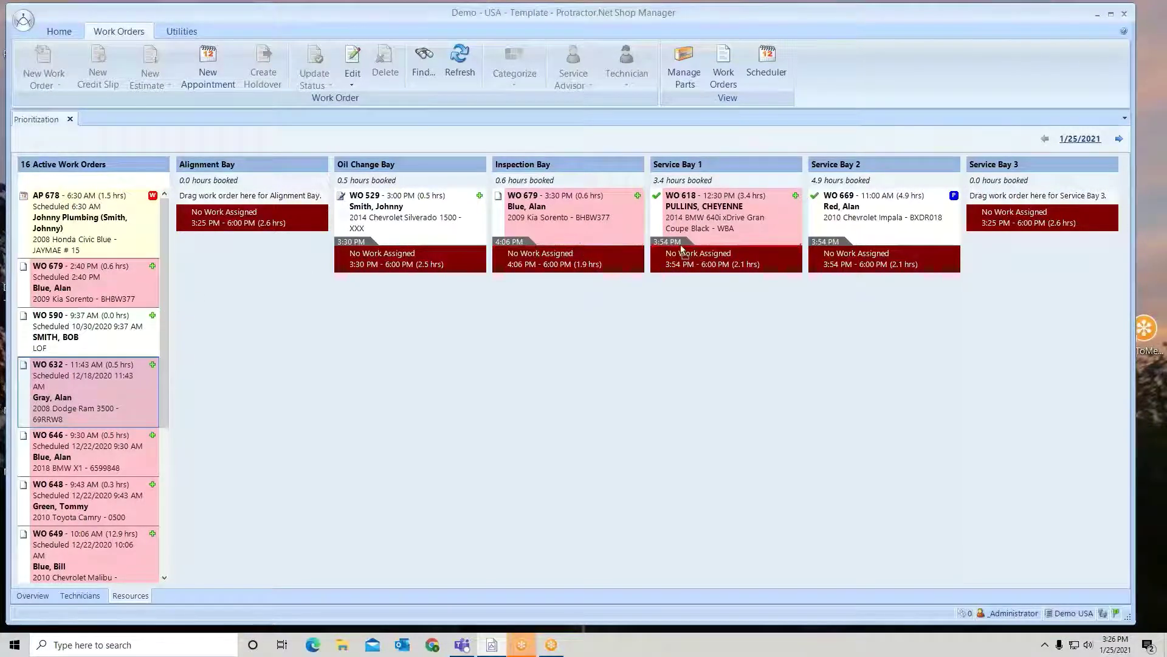
# Drop work order 632 onto Service Bay 1 with a 4:00 PM start and confirm
pyautogui.moveTo(680, 244); pyautogui.dragTo(680, 245)
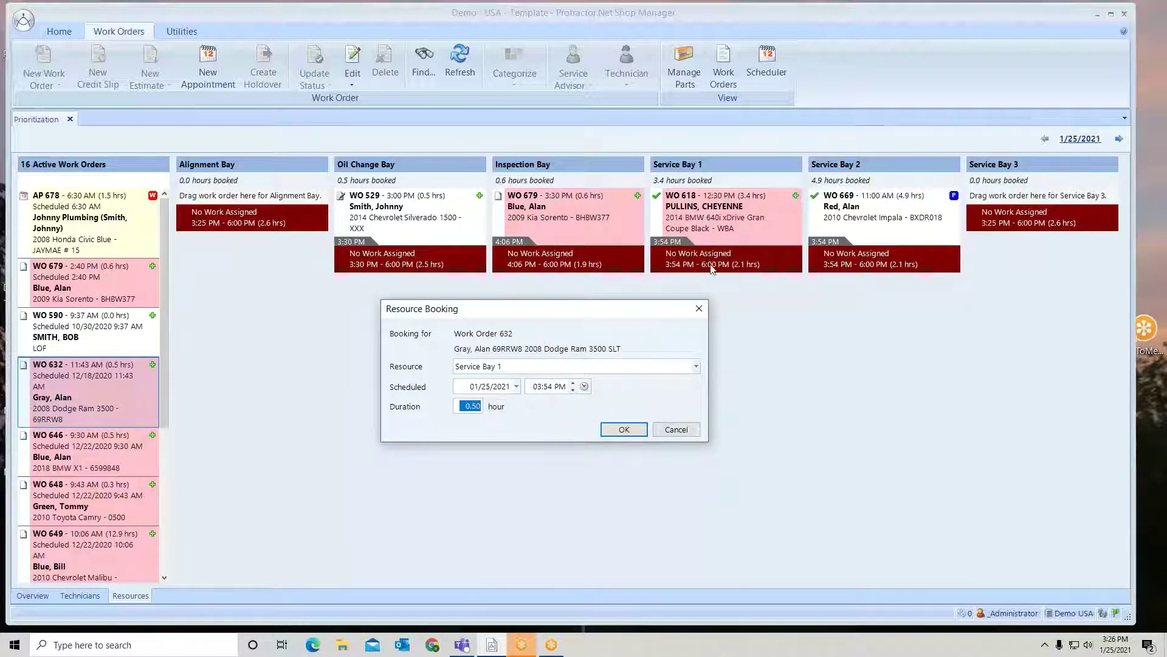
pyautogui.click(583, 387)
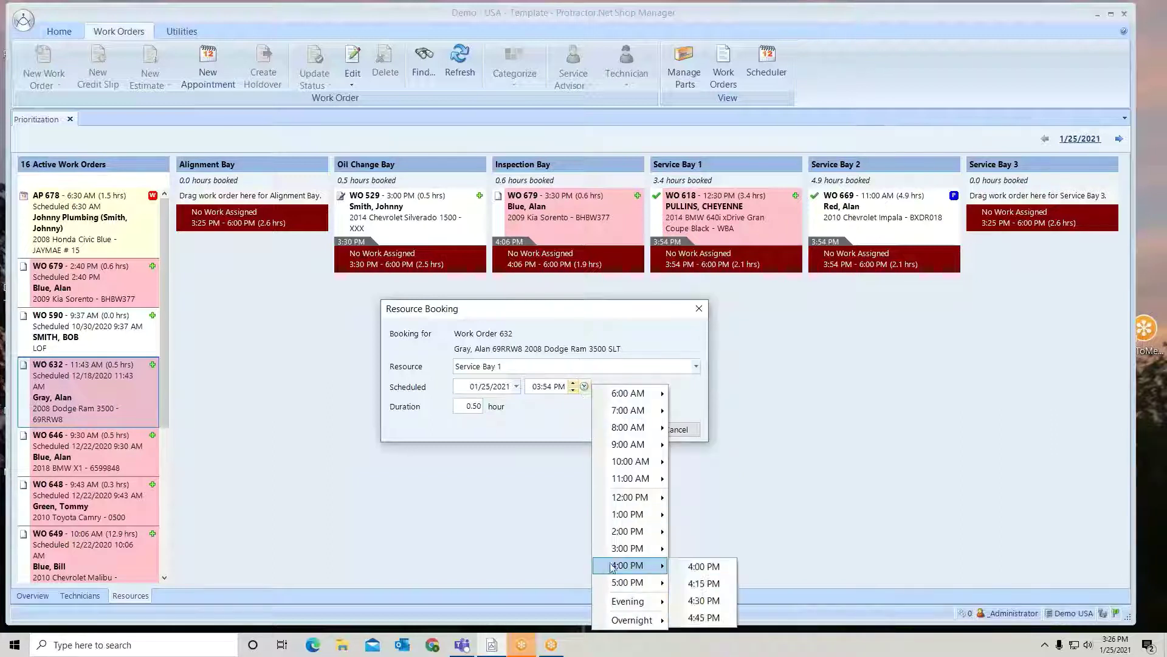
pyautogui.click(703, 566)
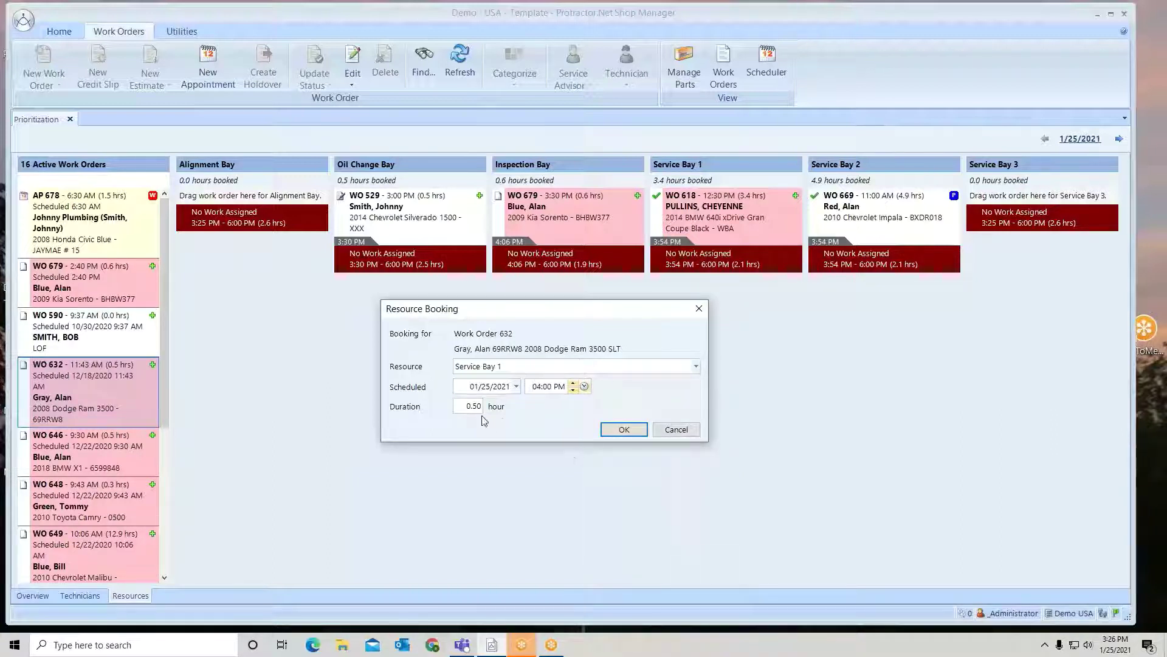
pyautogui.click(624, 429)
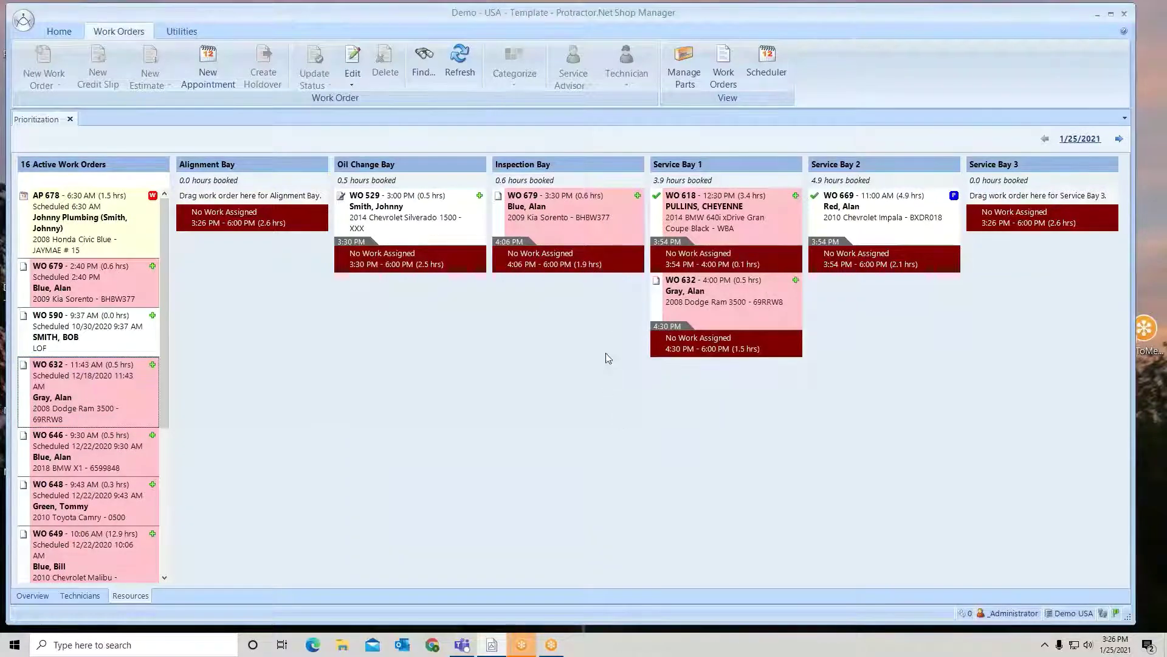
pyautogui.moveTo(689, 209)
pyautogui.doubleClick(557, 206)
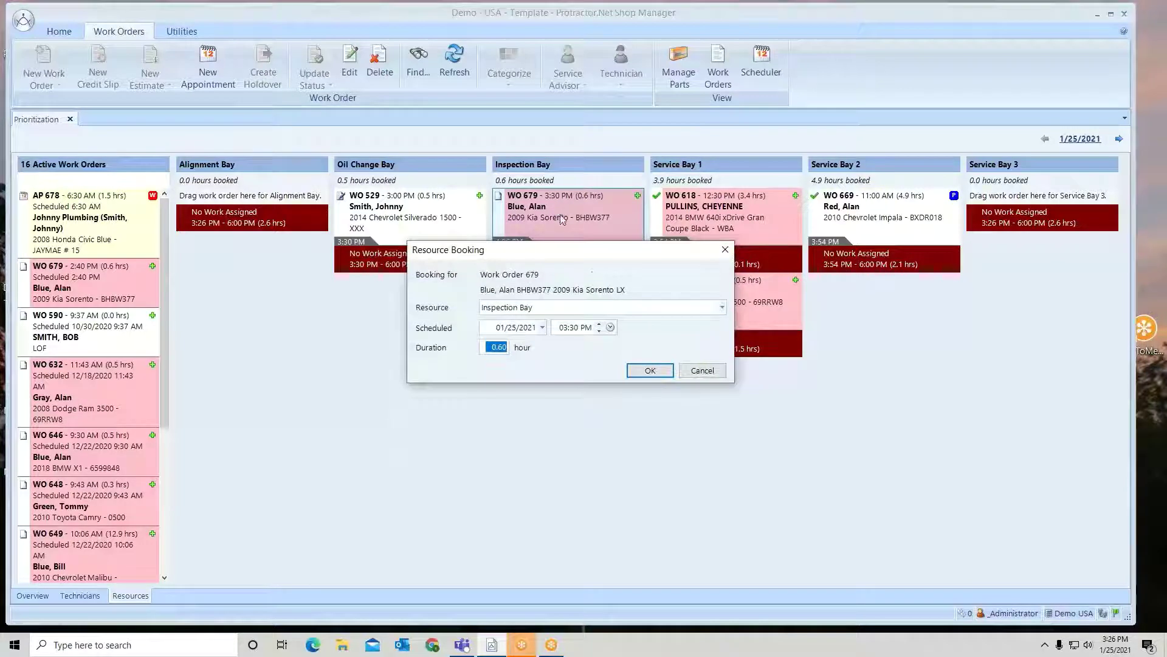
pyautogui.click(703, 370)
pyautogui.moveTo(564, 212)
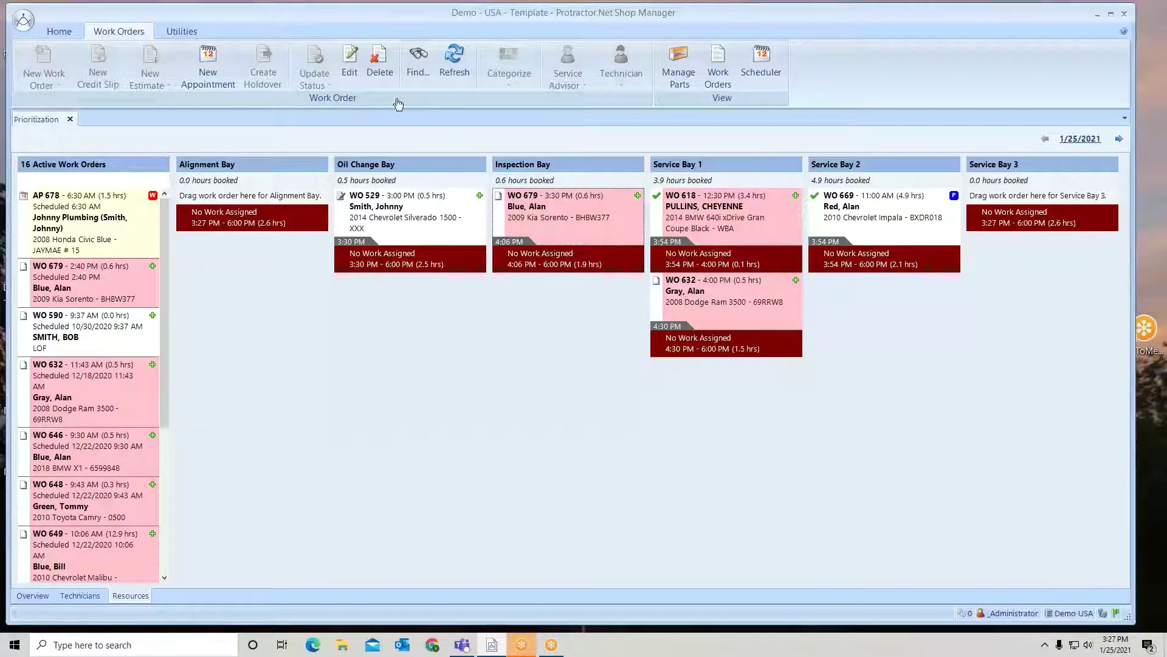
pyautogui.click(350, 59)
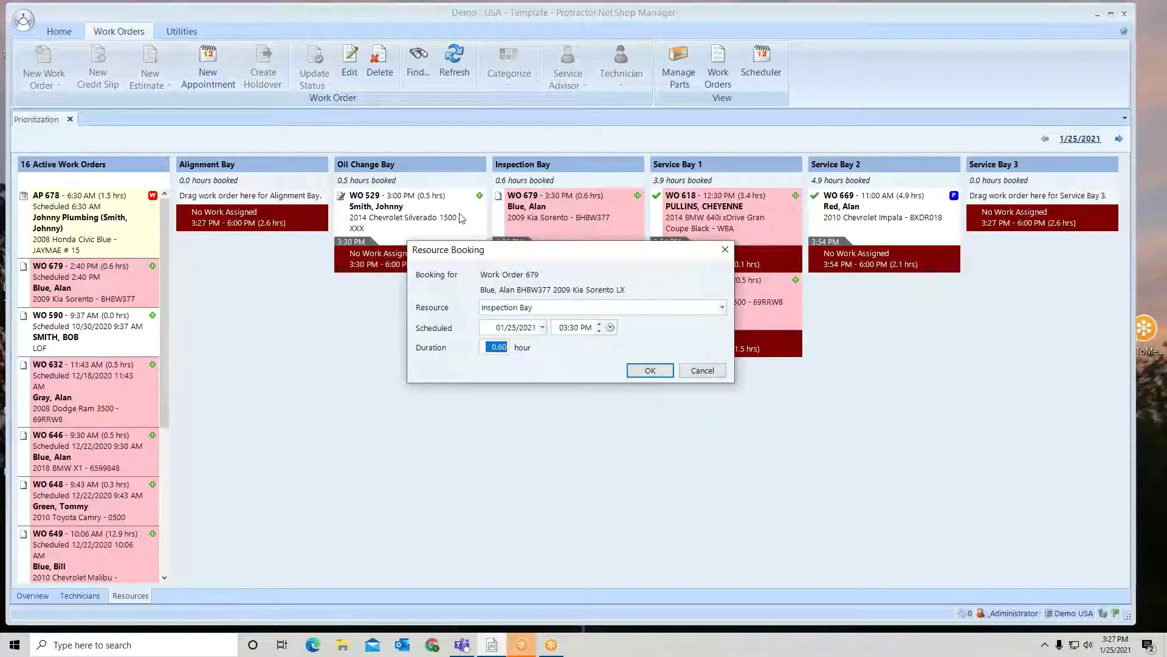
pyautogui.click(702, 370)
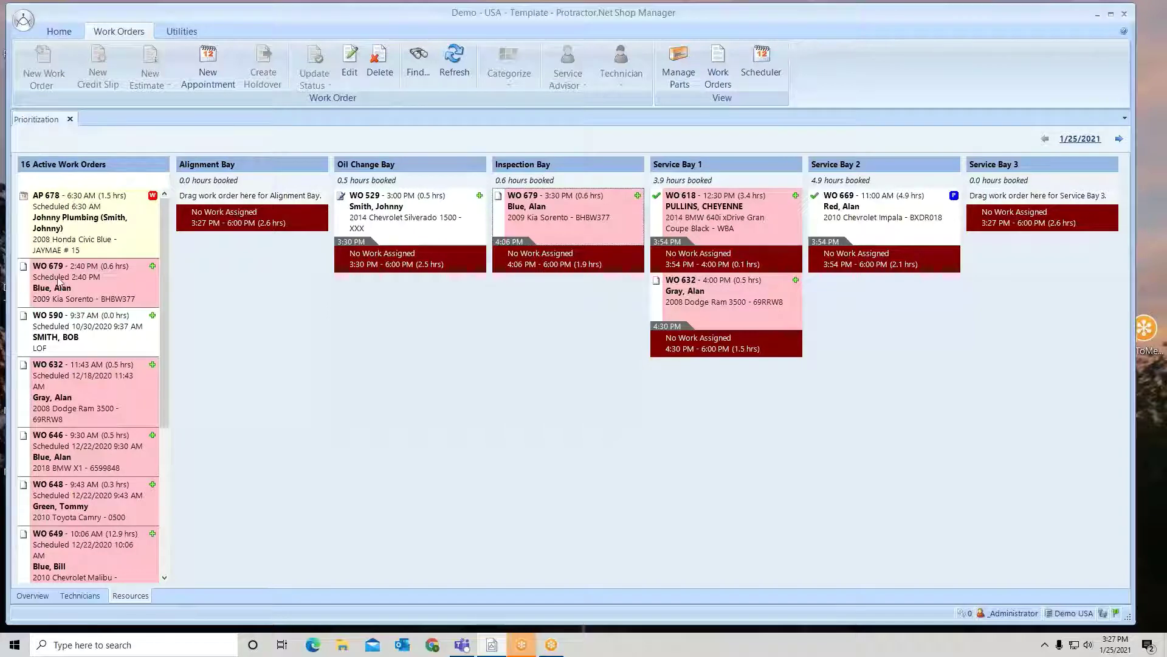
# Open work order 679 in its own tab, check the Inspection Bay schedule, then go back to Prioritization
pyautogui.doubleClick(59, 281)
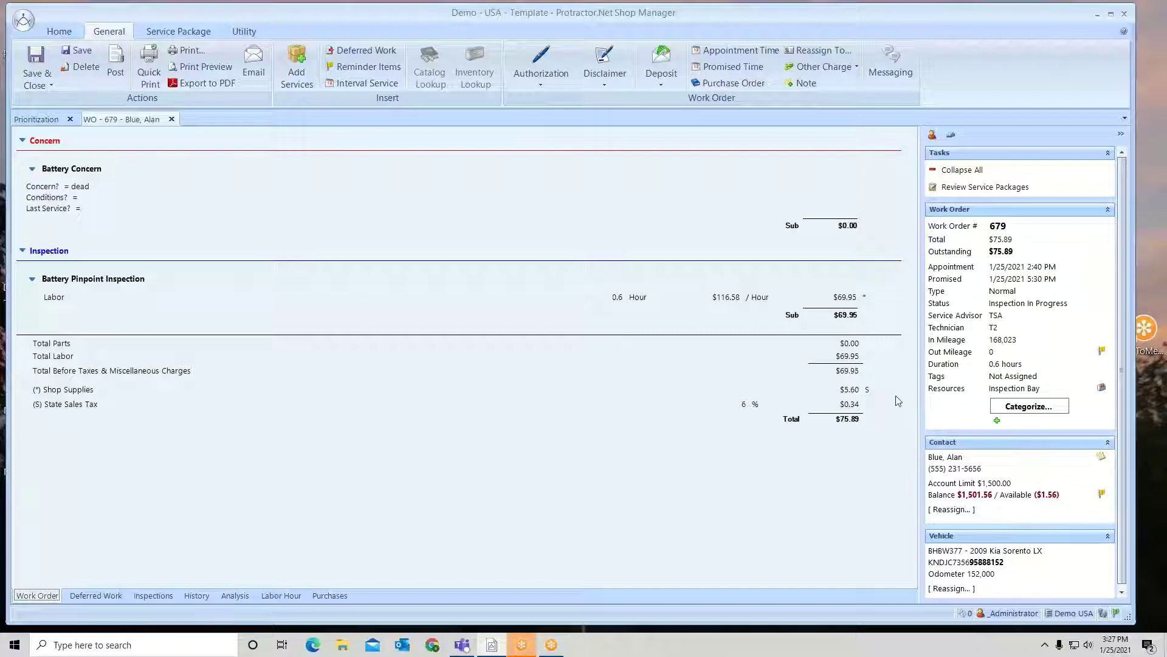
pyautogui.click(1032, 391)
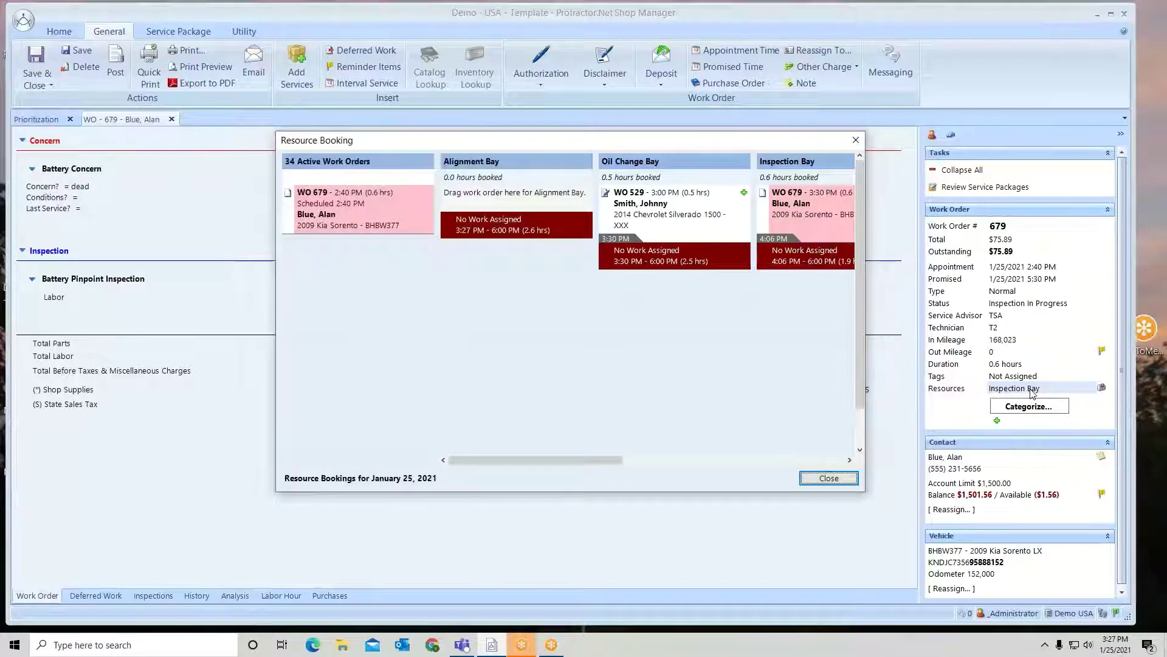
pyautogui.moveTo(564, 459); pyautogui.dragTo(516, 459)
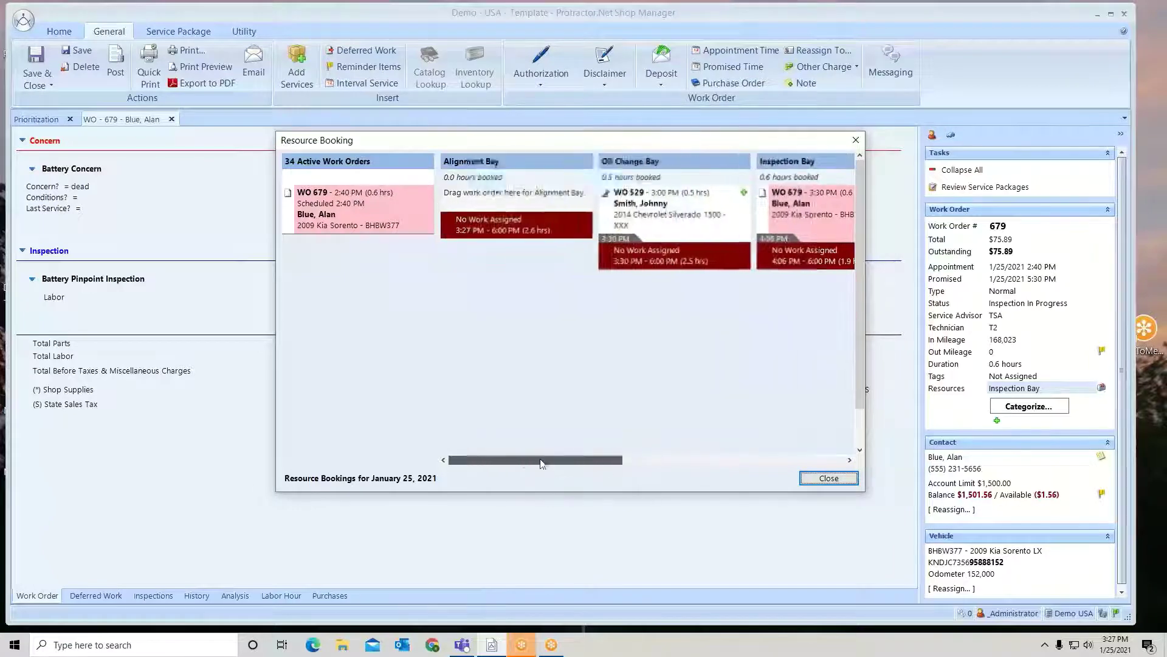
pyautogui.click(830, 479)
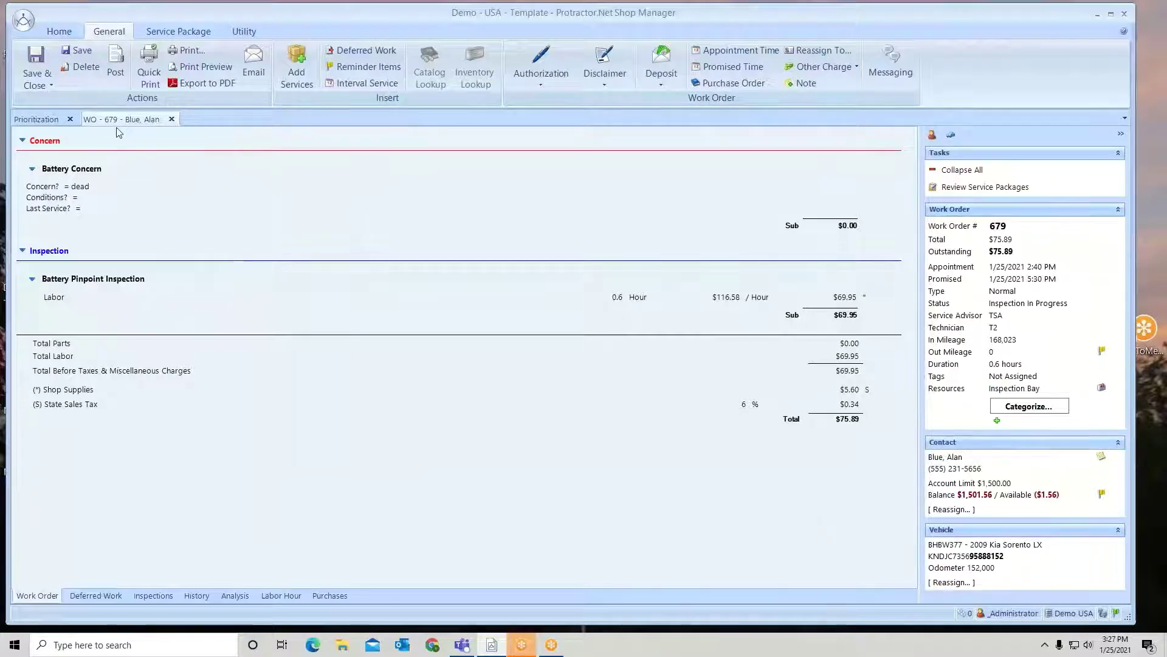
pyautogui.click(40, 120)
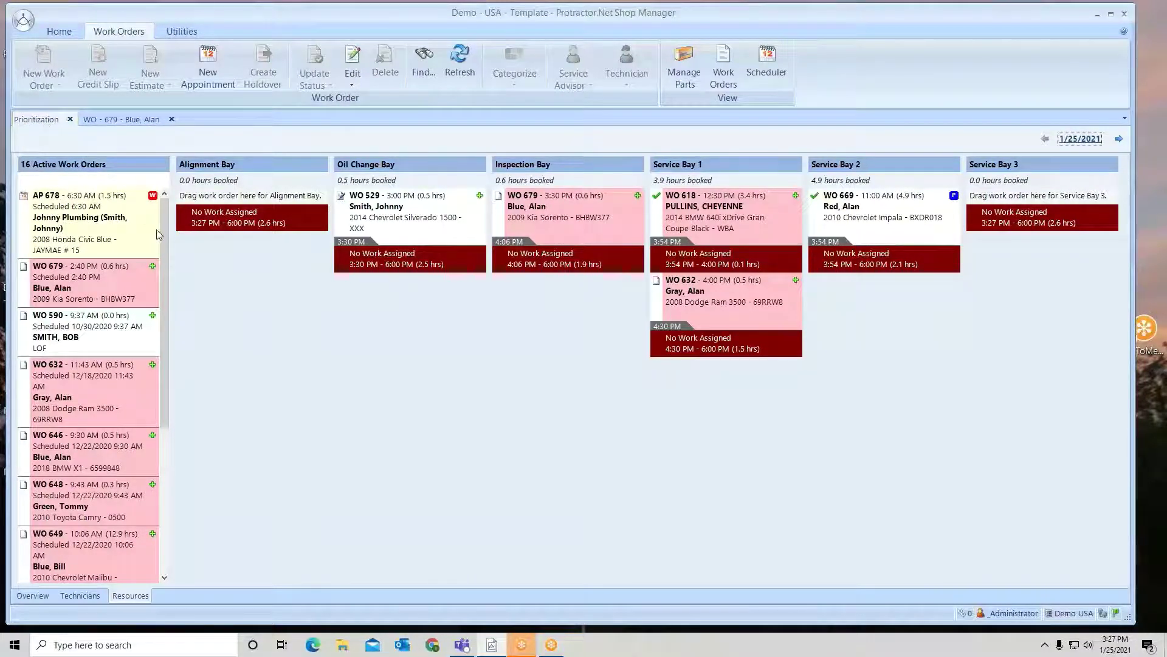
pyautogui.moveTo(166, 242); pyautogui.dragTo(172, 291)
pyautogui.scroll(-5, 154, 296)
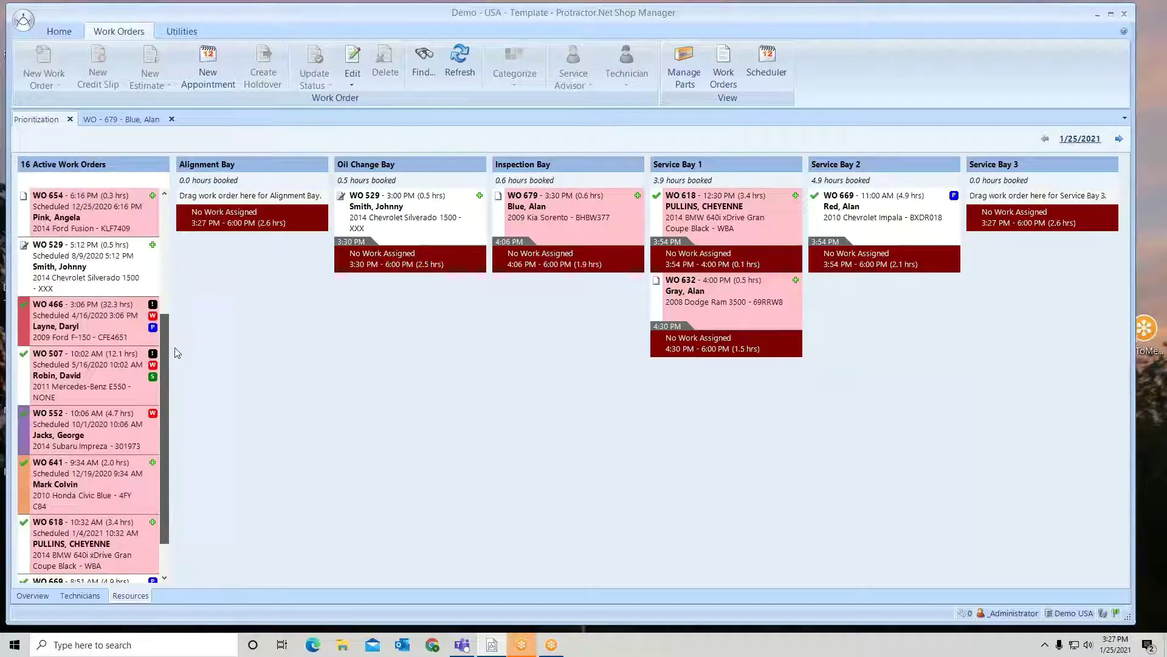
pyautogui.doubleClick(71, 270)
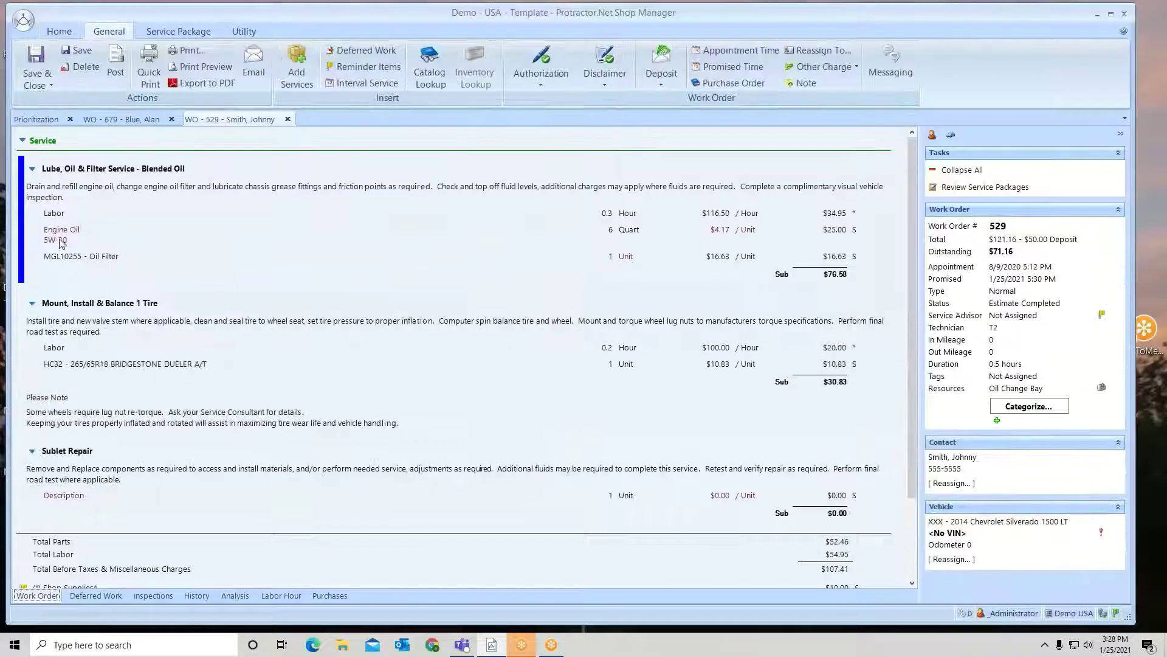
pyautogui.moveTo(58, 236)
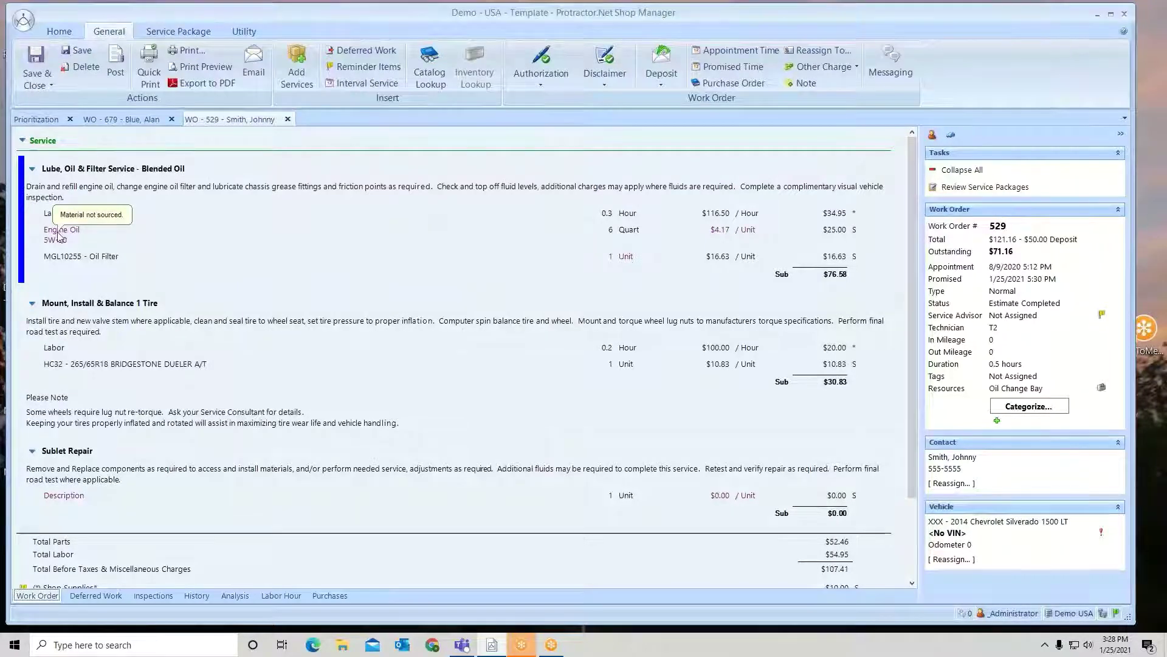
pyautogui.click(288, 120)
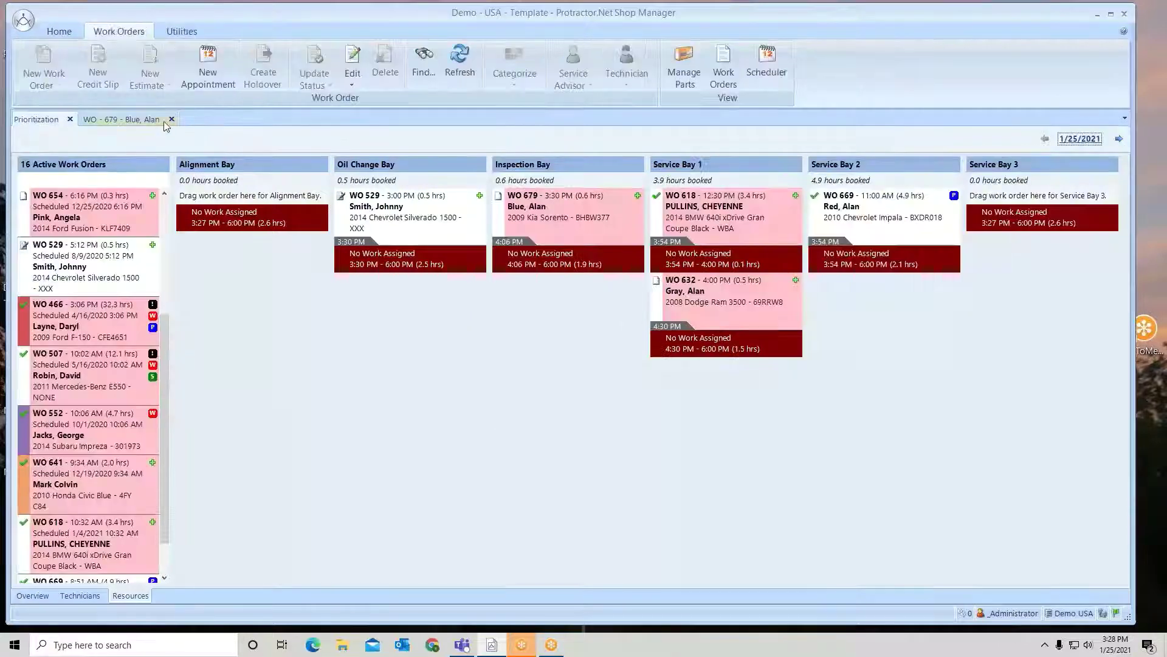
# Close the work order 679 tab without saving, then right-click the work order 529 card
pyautogui.click(171, 120)
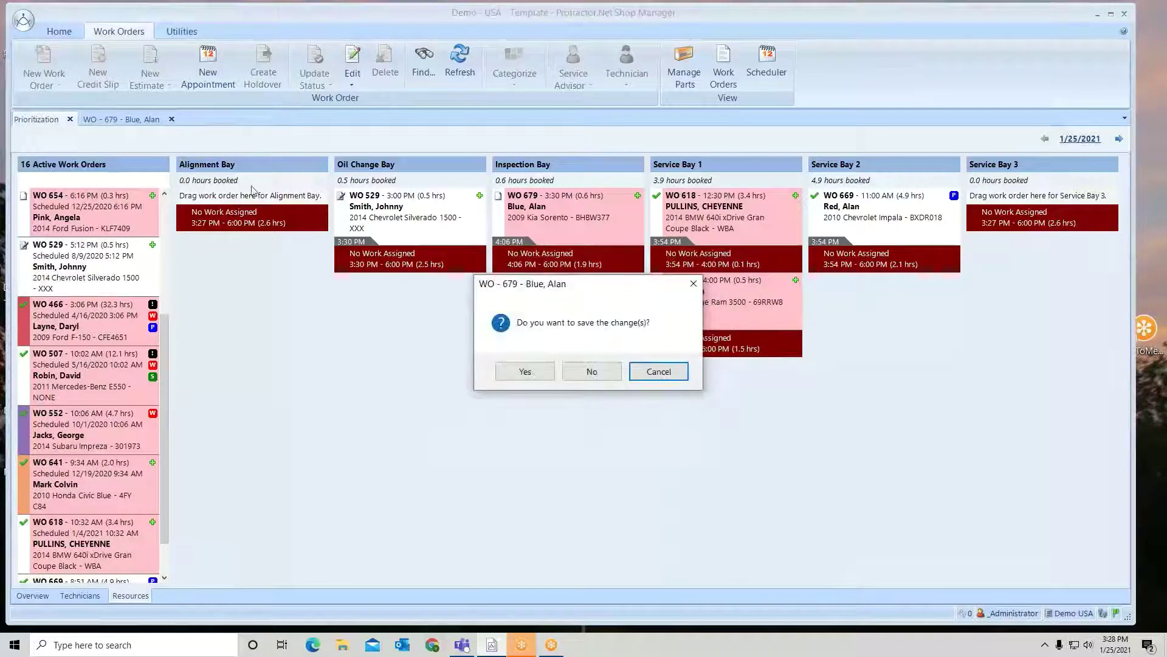
pyautogui.click(594, 373)
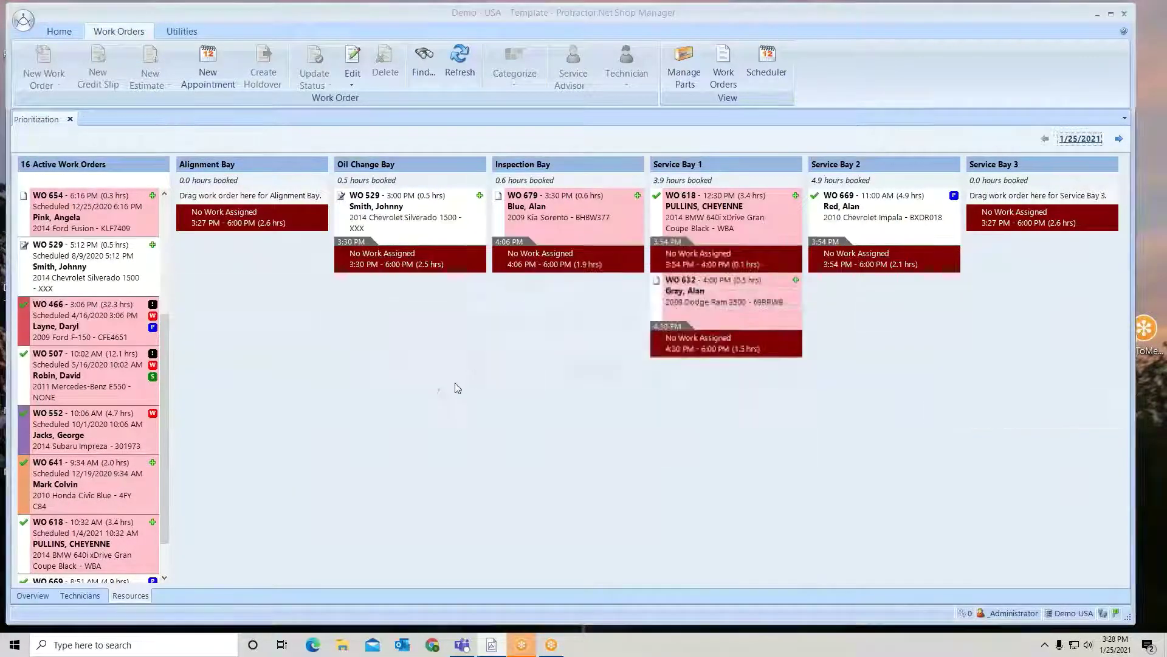
pyautogui.rightClick(71, 257)
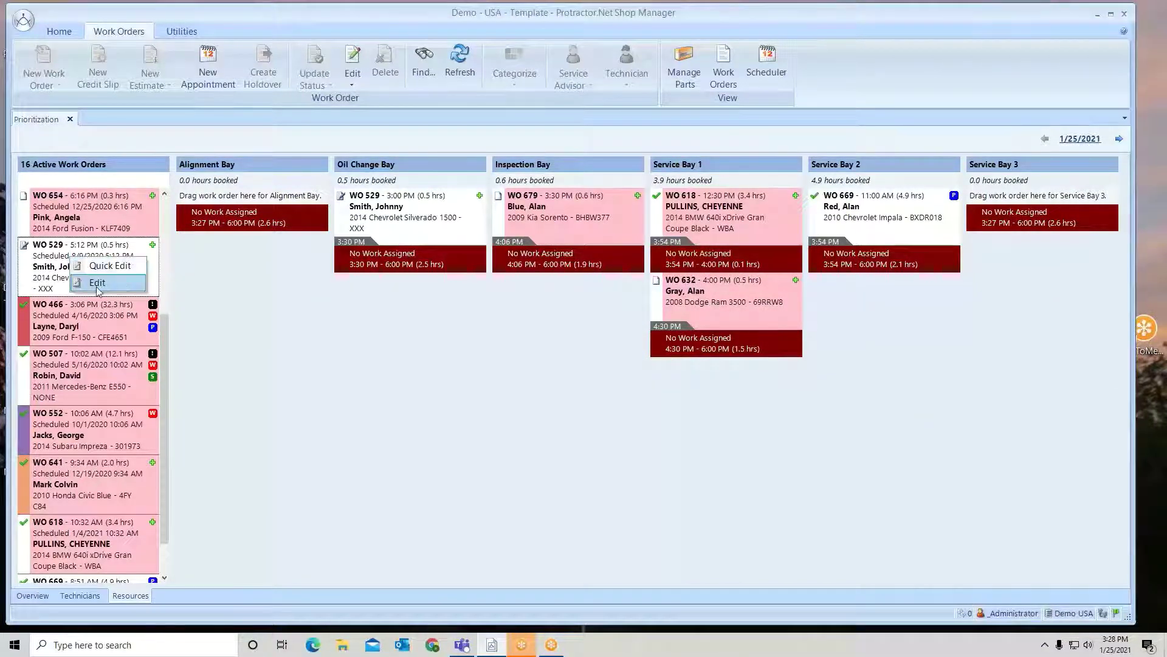